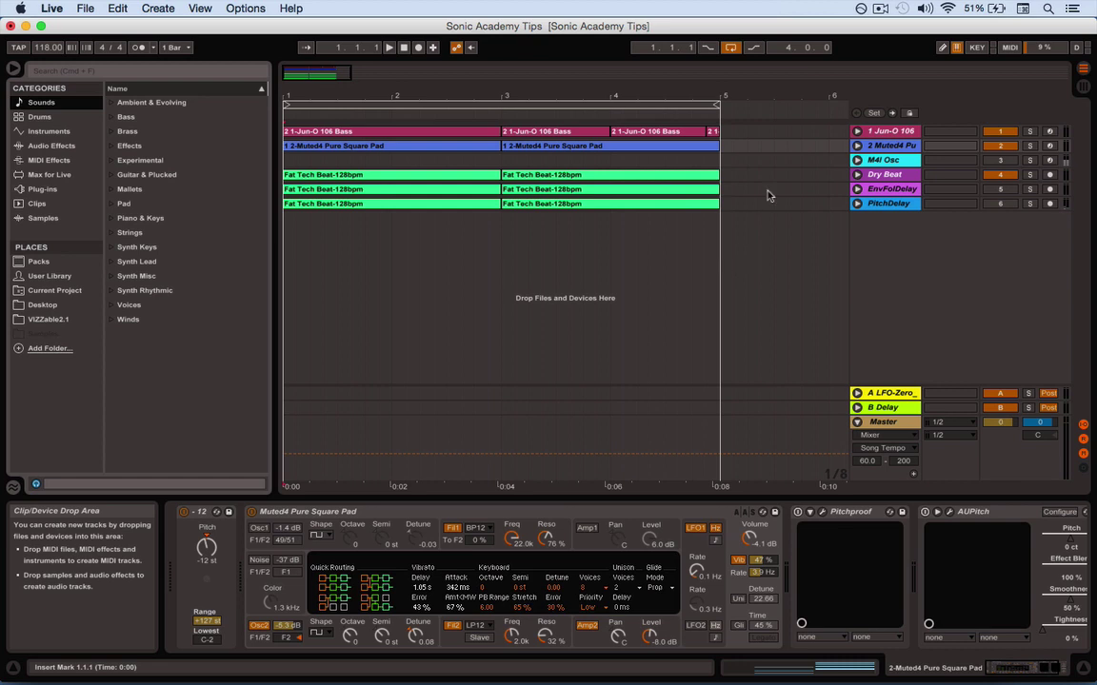
# - Drag Dry Beat above M4l Osc, then play and stop the arrangement to check it
pyautogui.moveTo(884, 174); pyautogui.dragTo(886, 154)
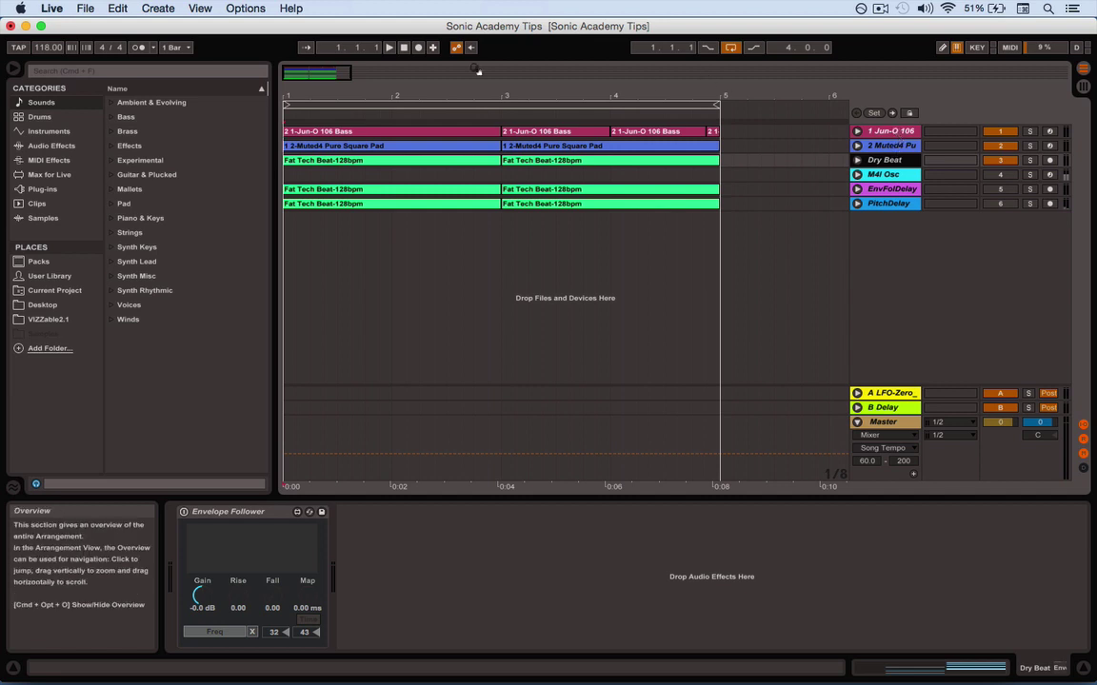
pyautogui.click(390, 47)
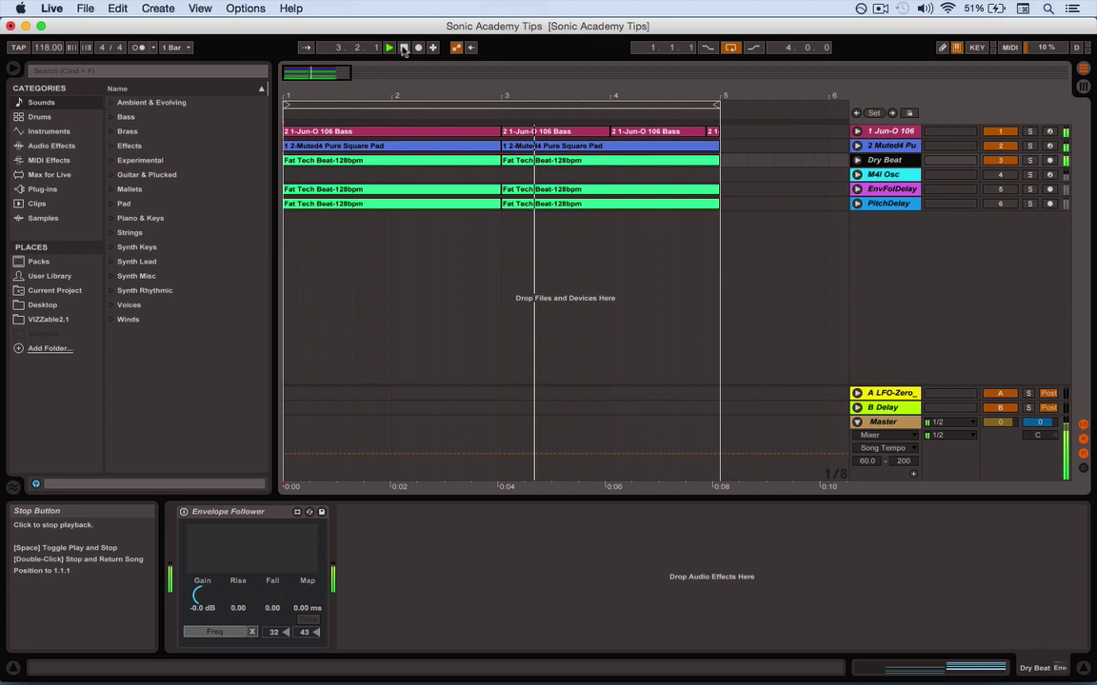
pyautogui.click(403, 48)
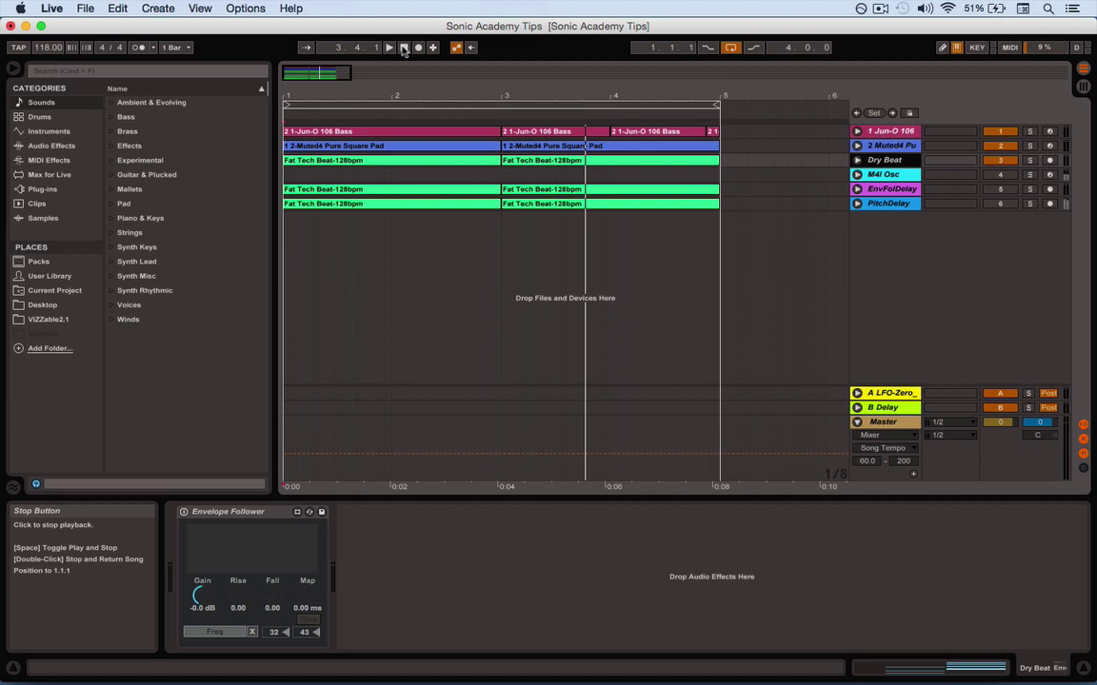
# - Solo the Muted4 Pure Square Pad track, play it, and show its device chain
pyautogui.click(1030, 145)
pyautogui.press('space')
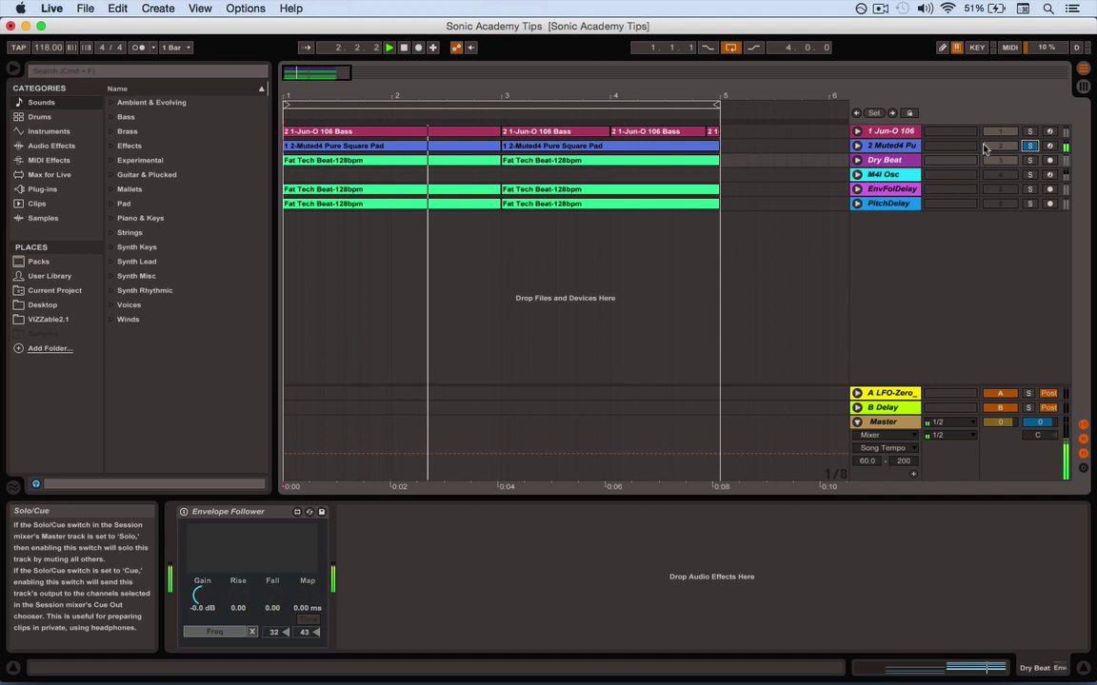
pyautogui.click(892, 147)
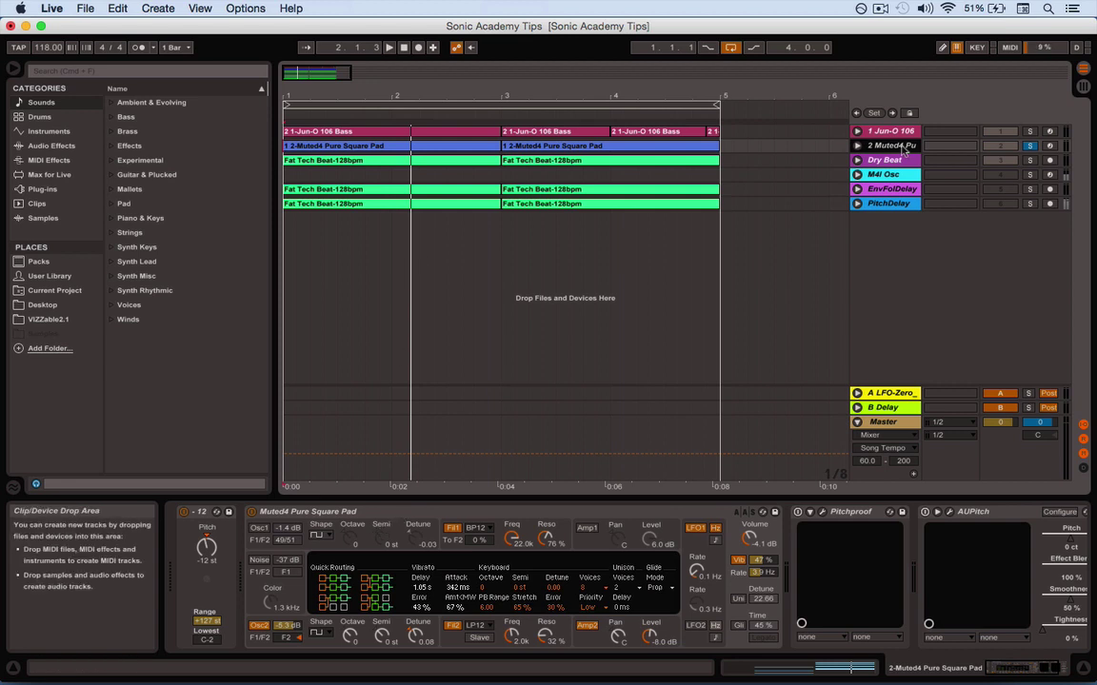
# - Expand the 2 Muted4 Pu track header to reveal its automation lanes
pyautogui.click(857, 147)
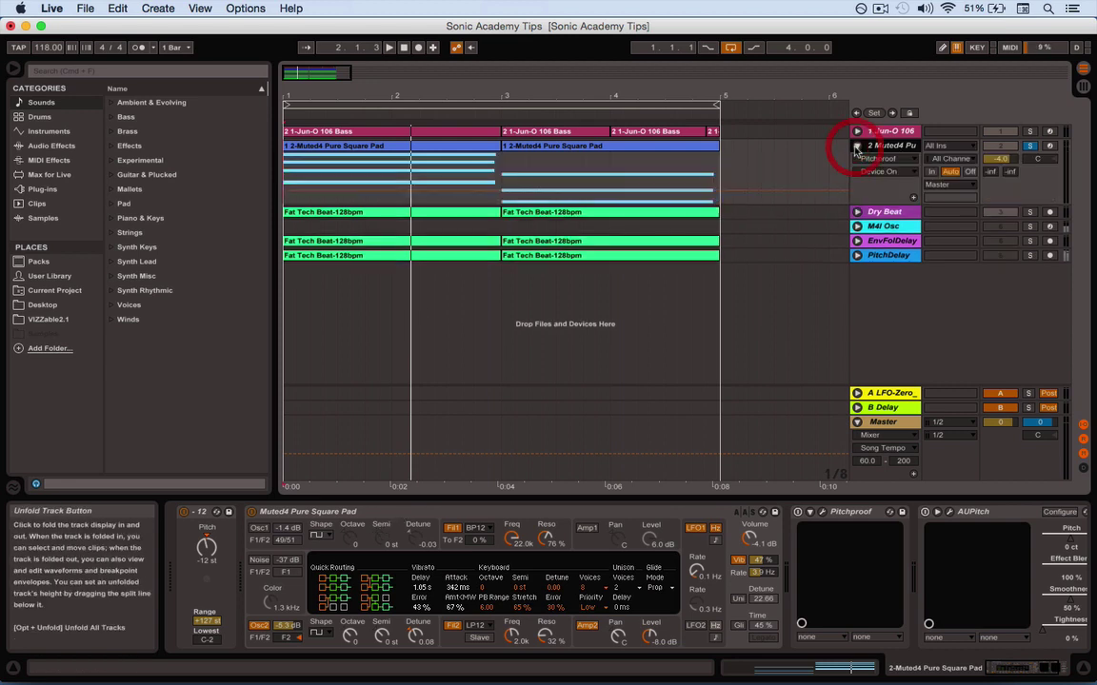
# - Open the Pitchproof and AUPitch plug-in windows, switch AUPitch on, and arrange both windows side by side
pyautogui.click(832, 512)
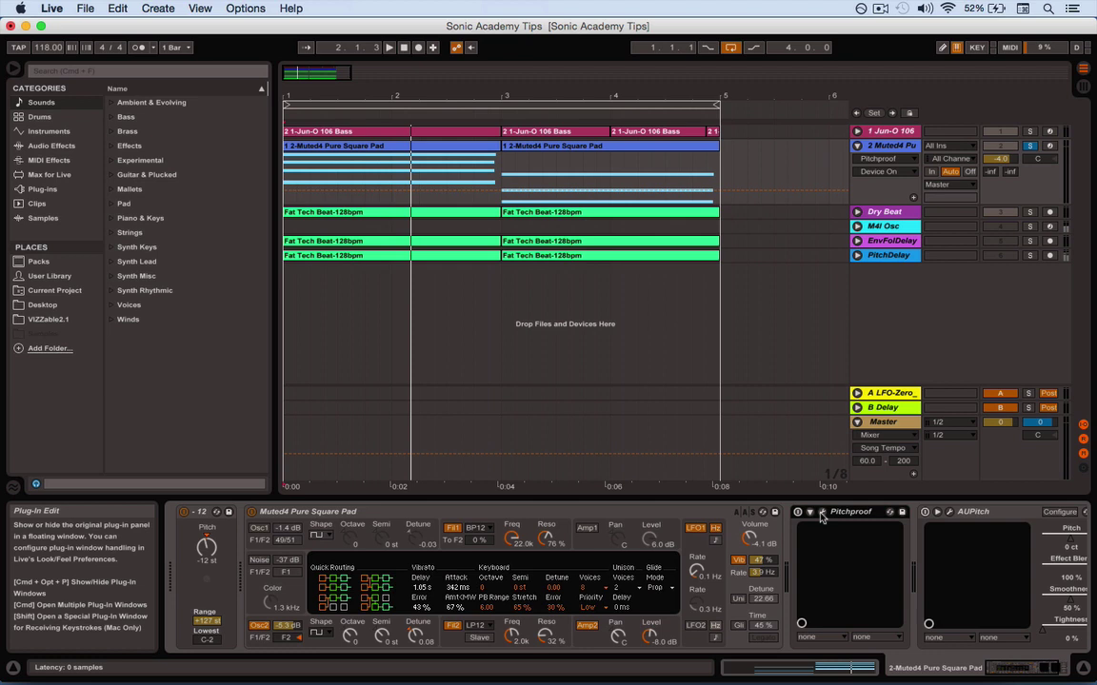
pyautogui.click(822, 512)
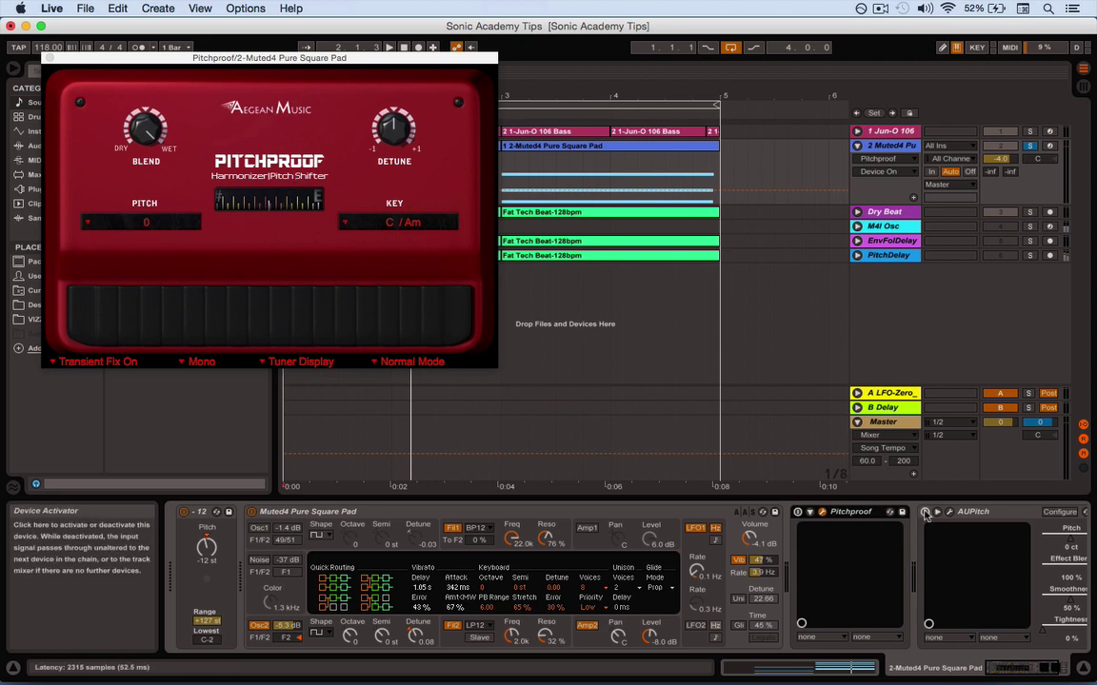
pyautogui.click(973, 514)
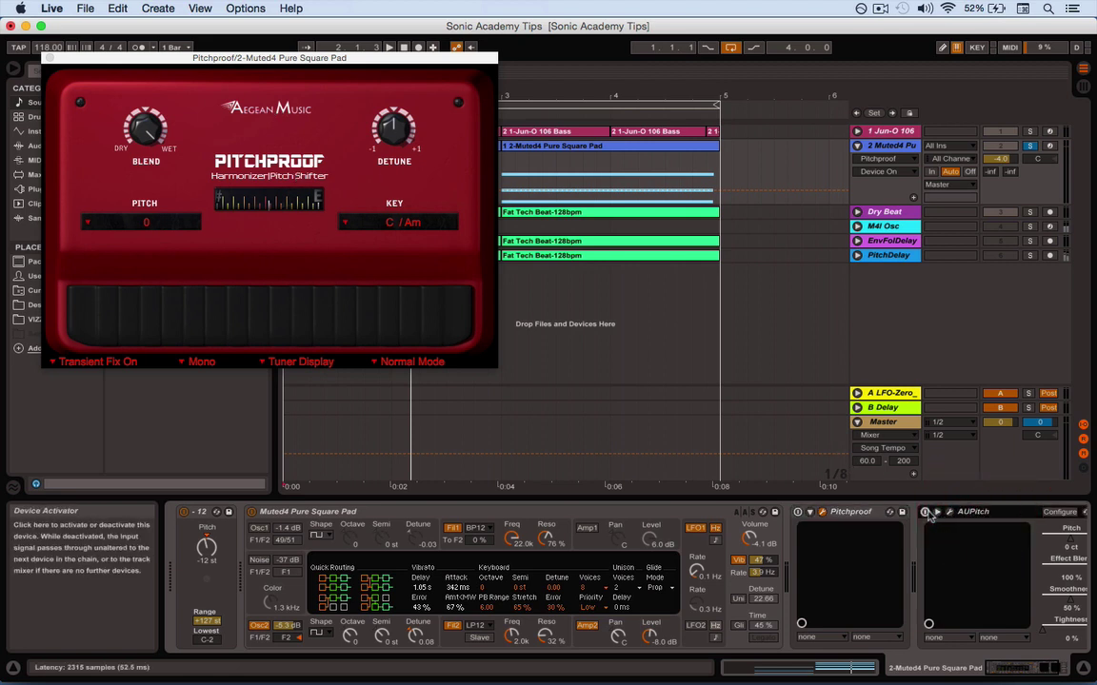
pyautogui.click(924, 512)
pyautogui.moveTo(361, 59); pyautogui.dragTo(680, 105)
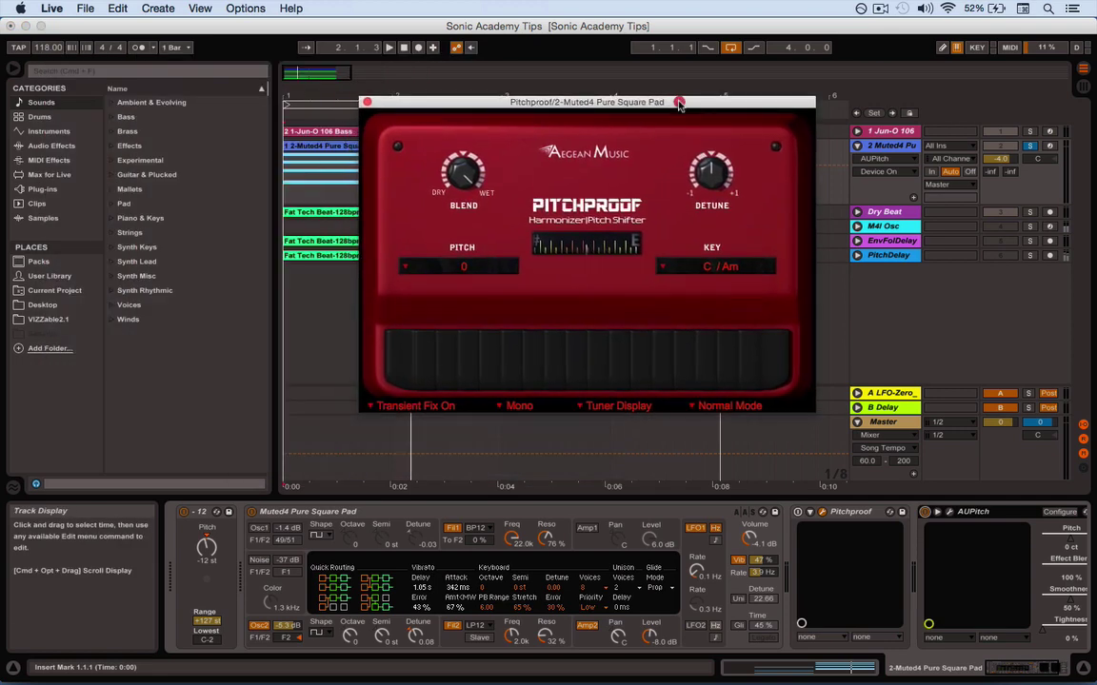
pyautogui.click(948, 512)
pyautogui.click(948, 512)
pyautogui.click(948, 512)
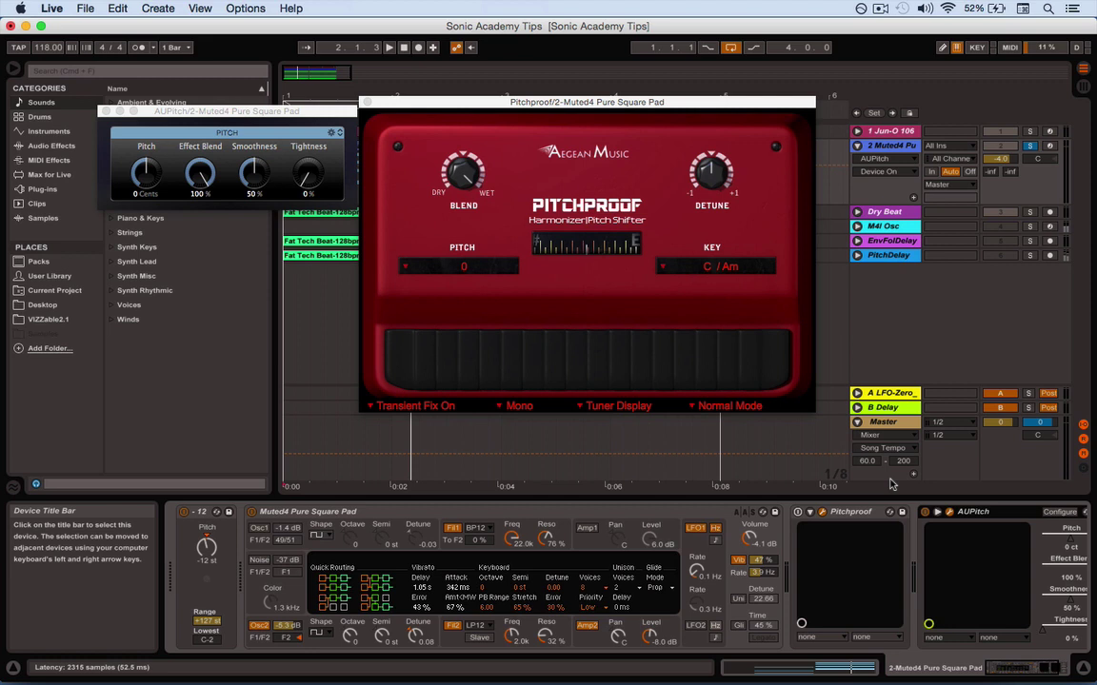
pyautogui.moveTo(332, 111); pyautogui.dragTo(304, 187)
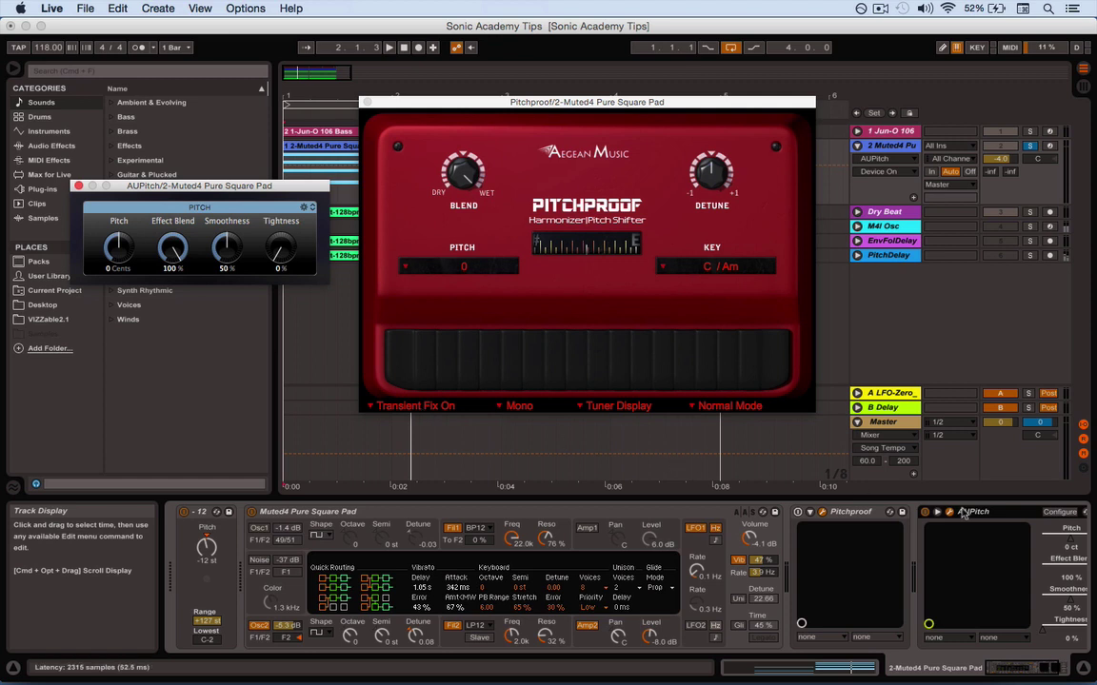
# - Play the pad, switch Pitchproof on, and set its pitch to +12
pyautogui.click(924, 515)
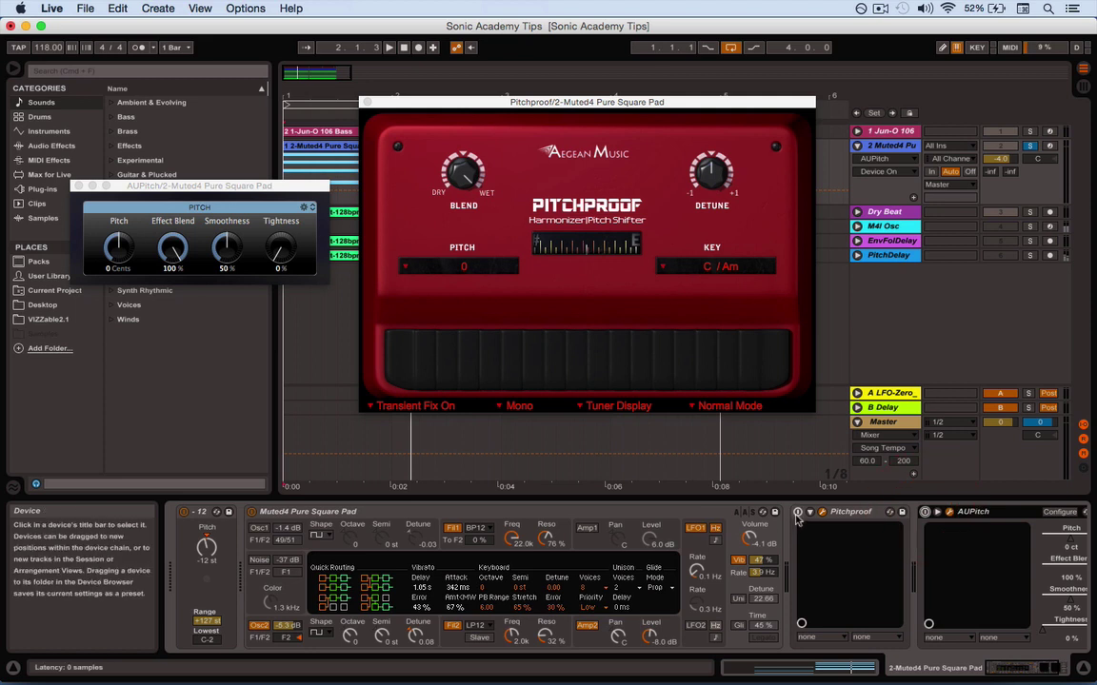
pyautogui.press('space')
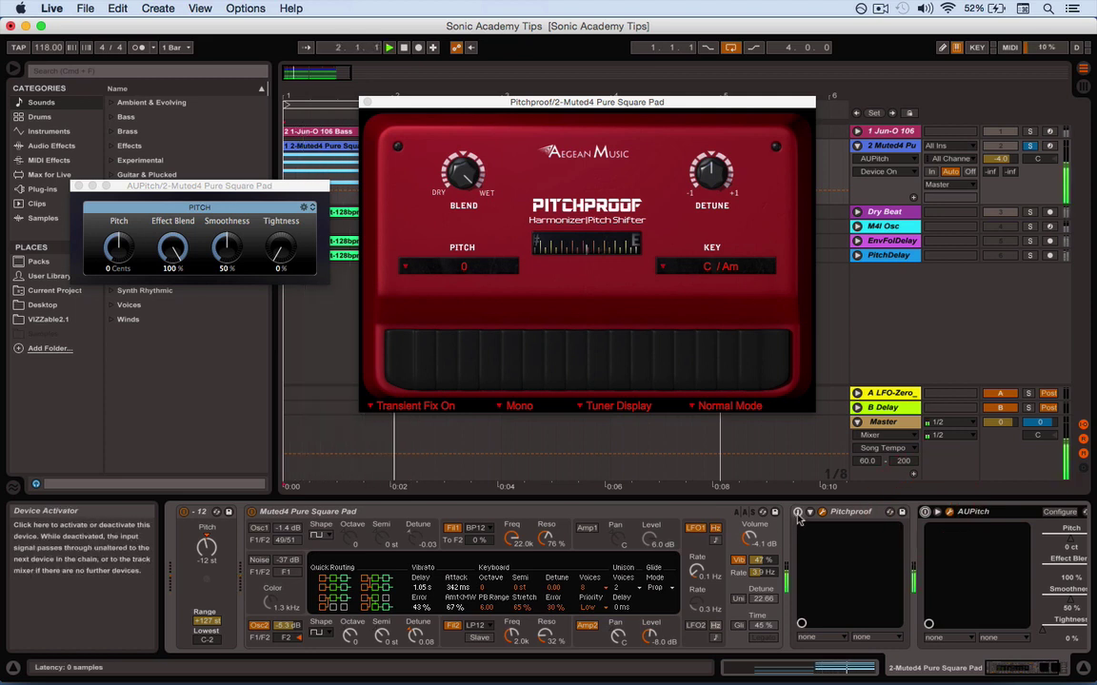
pyautogui.click(797, 513)
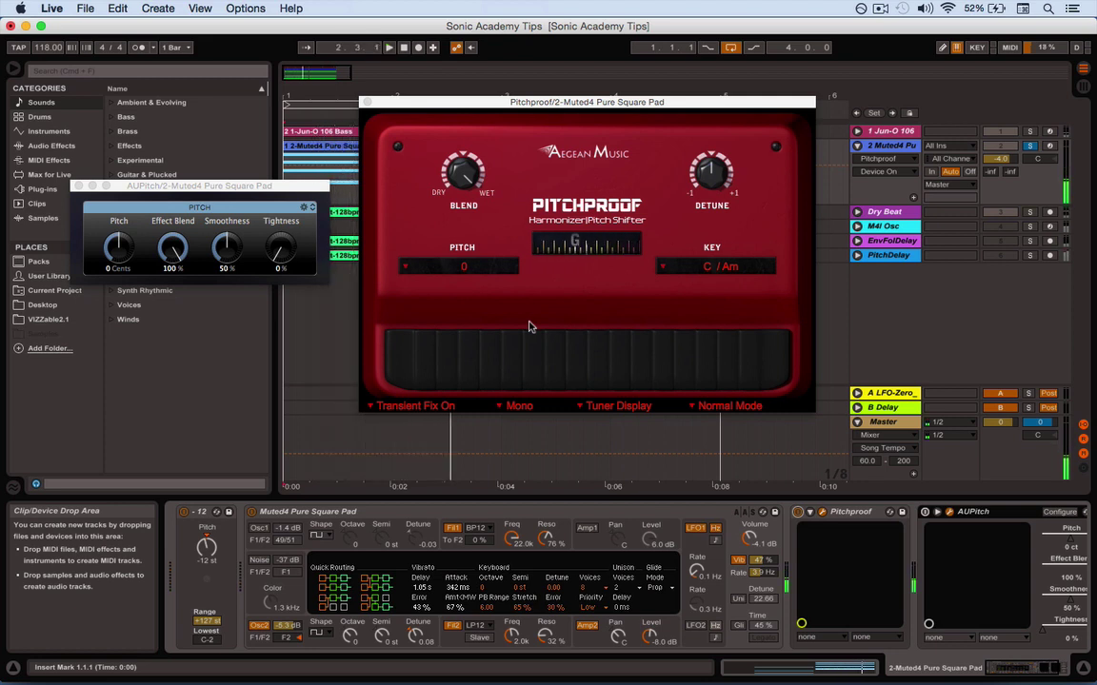
pyautogui.click(461, 267)
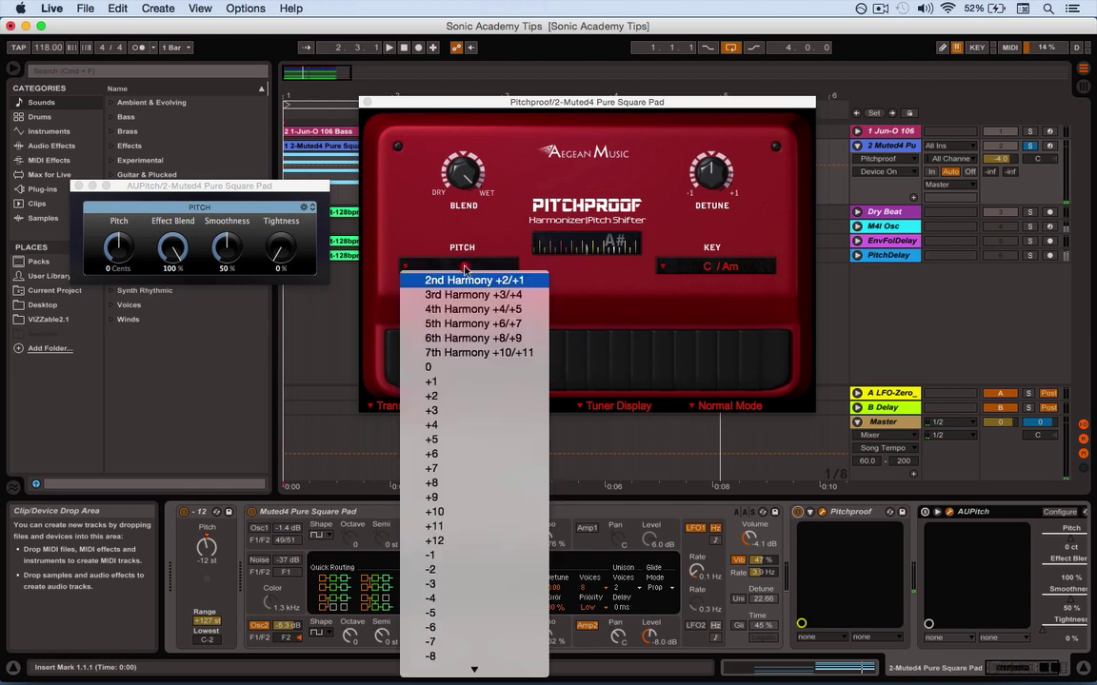
pyautogui.click(467, 542)
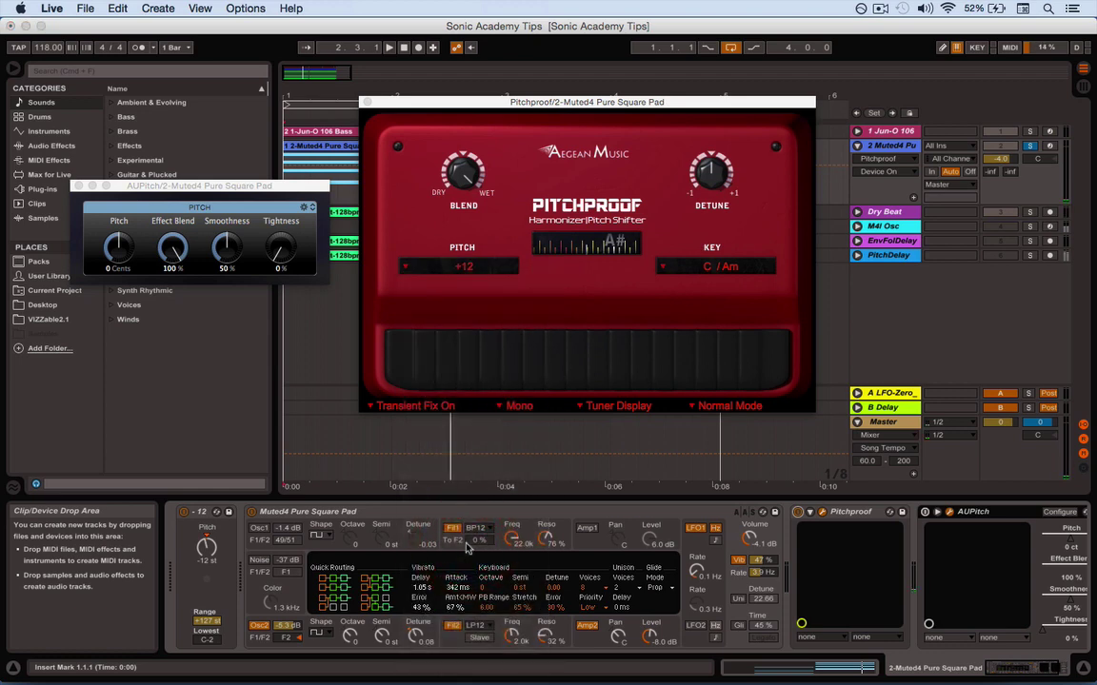
# - Toggle both pitch devices to compare, then lower AUPitch's pitch to -1,200 cents
pyautogui.click(925, 514)
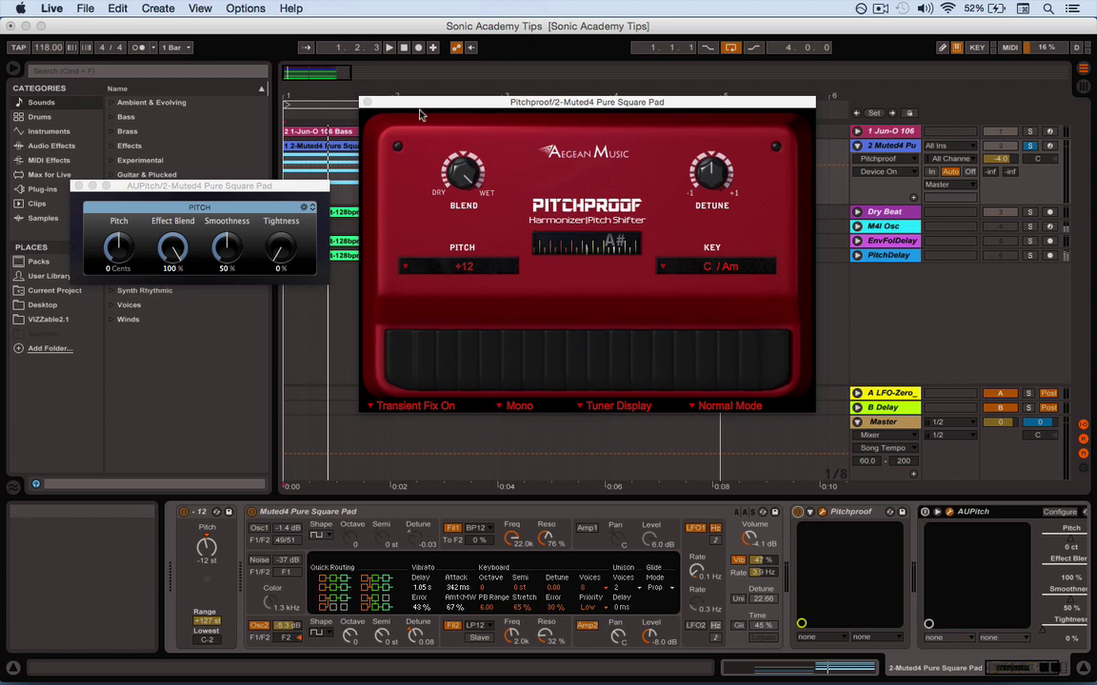
pyautogui.click(798, 513)
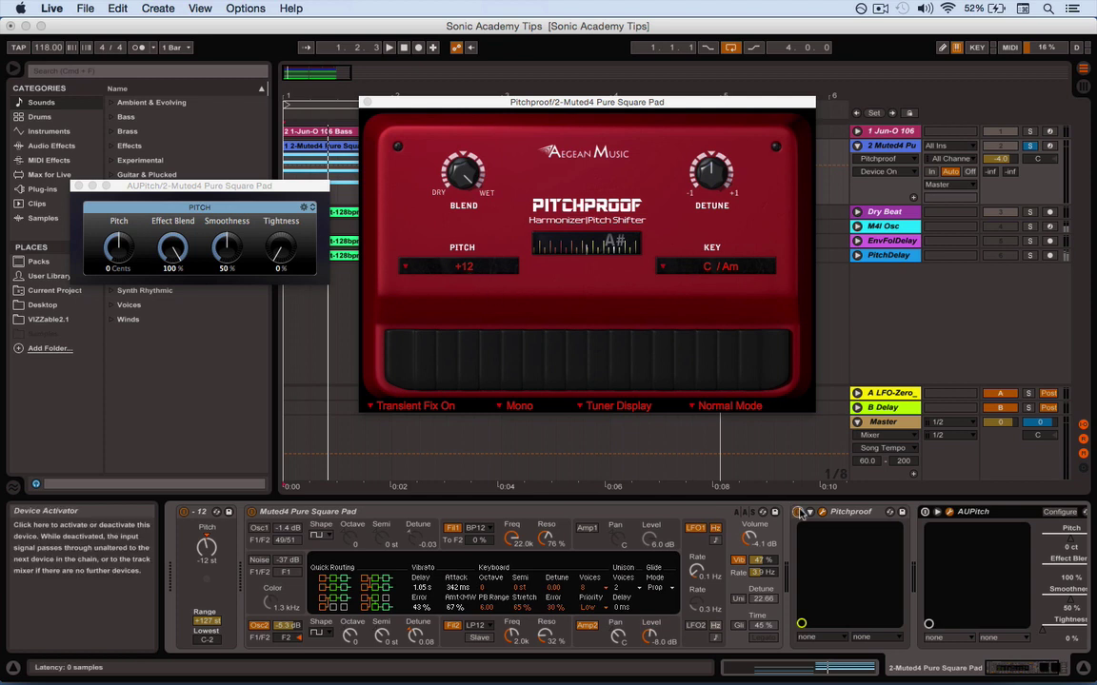
pyautogui.click(798, 514)
pyautogui.click(925, 512)
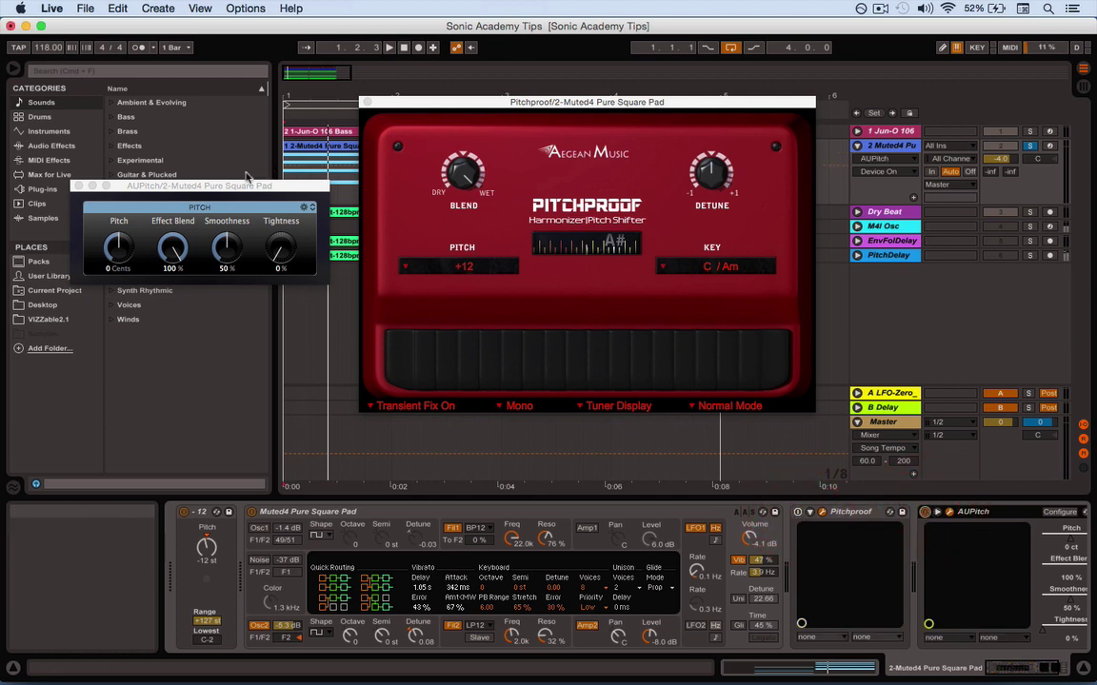
pyautogui.moveTo(118, 250); pyautogui.dragTo(118, 281)
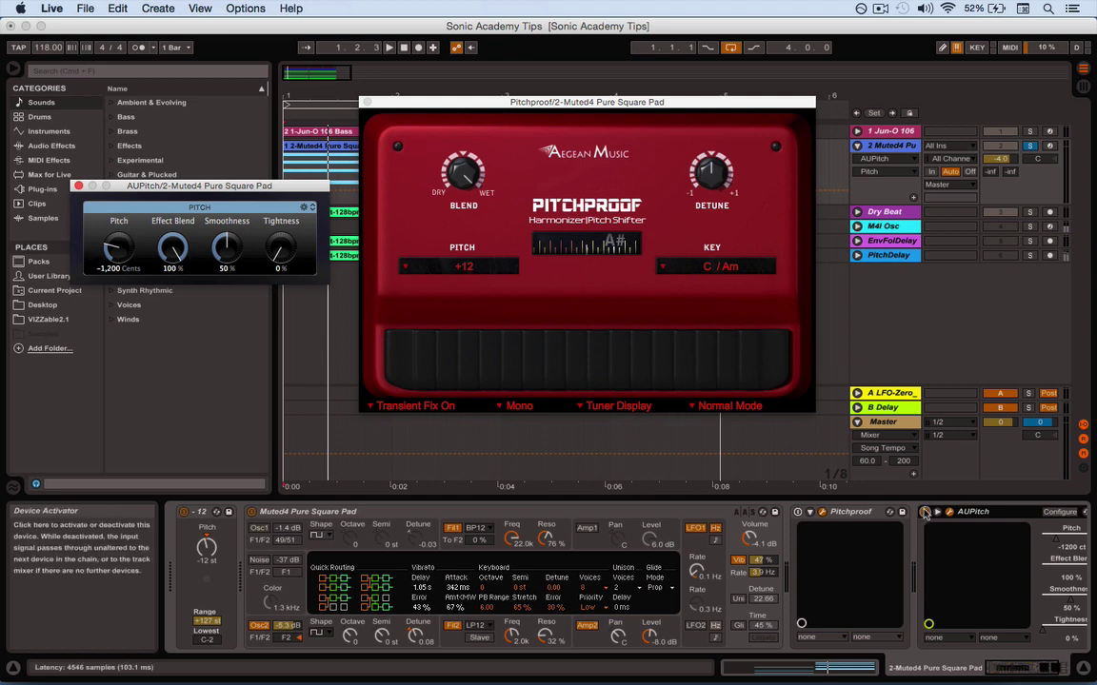
# - While playing, try AUPitch Tightness at 100%, then bring it back to 0%
pyautogui.press('space')
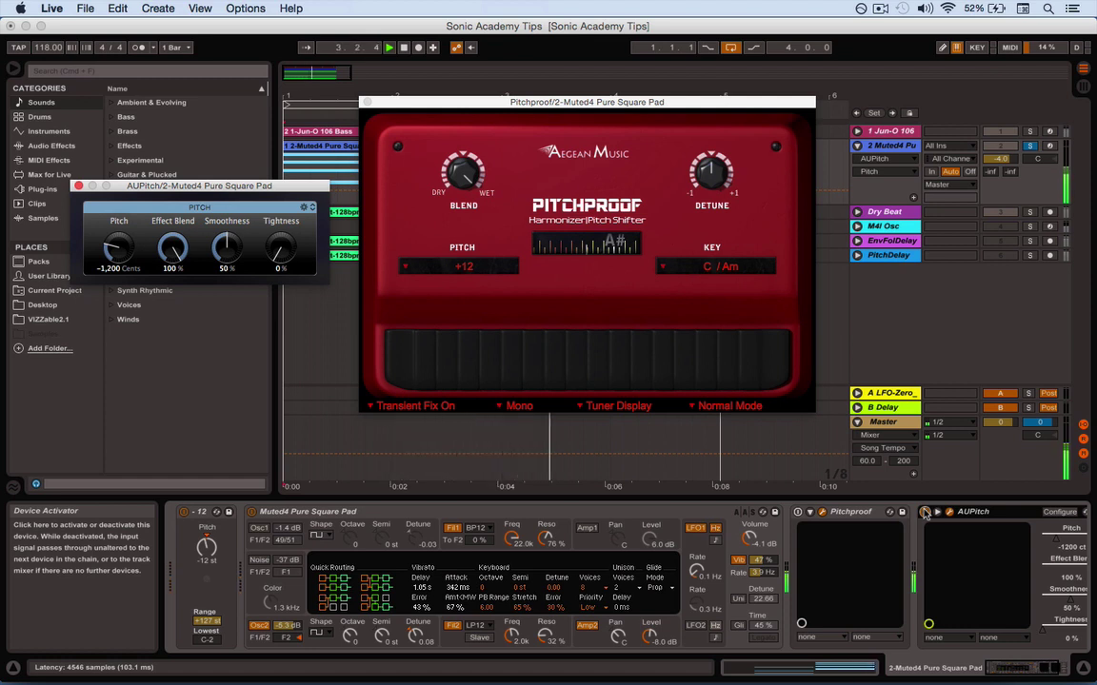
pyautogui.moveTo(280, 249); pyautogui.dragTo(281, 190)
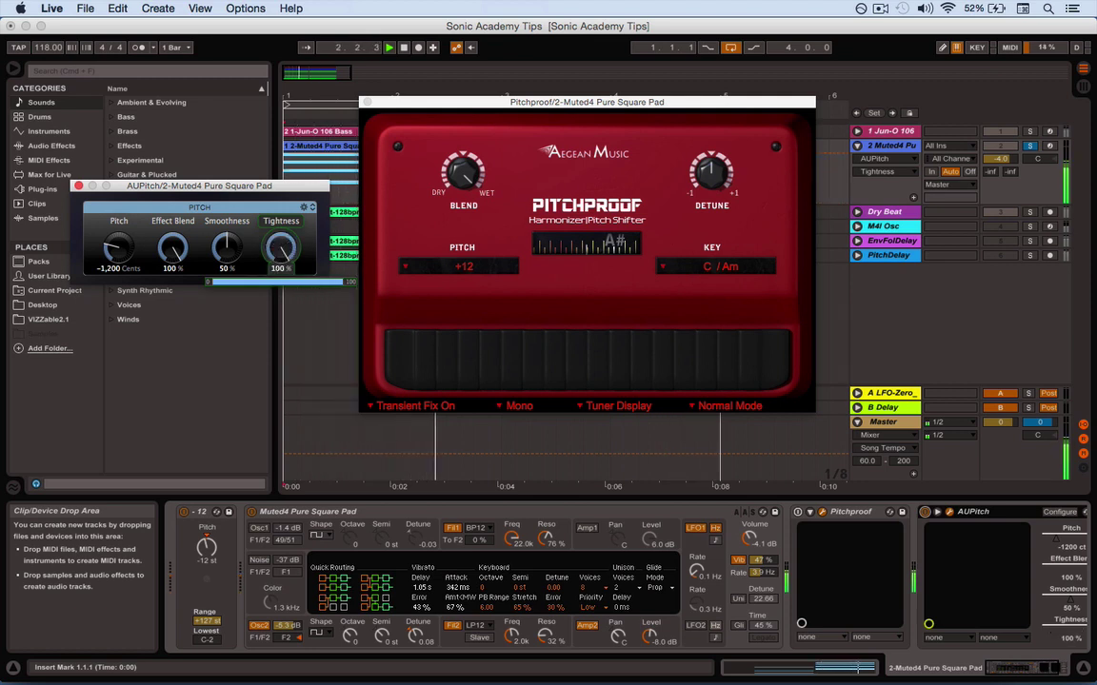
pyautogui.moveTo(281, 190); pyautogui.dragTo(280, 190)
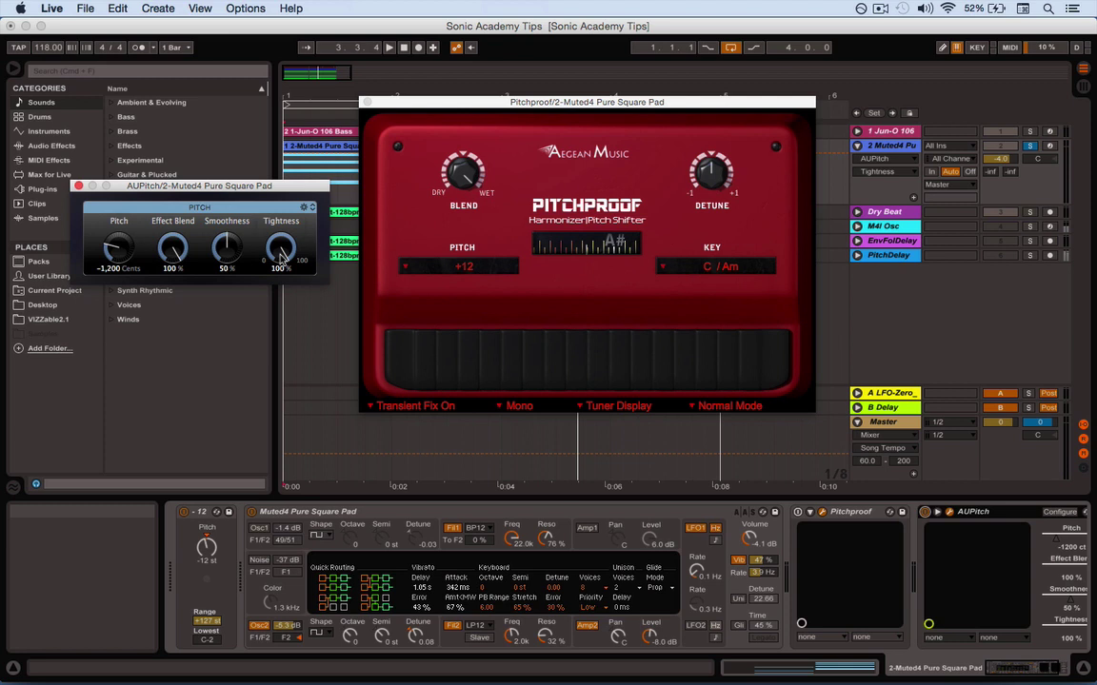
pyautogui.moveTo(282, 258)
pyautogui.mouseDown()
pyautogui.moveTo(282, 340)
pyautogui.moveTo(281, 259)
pyautogui.mouseUp()
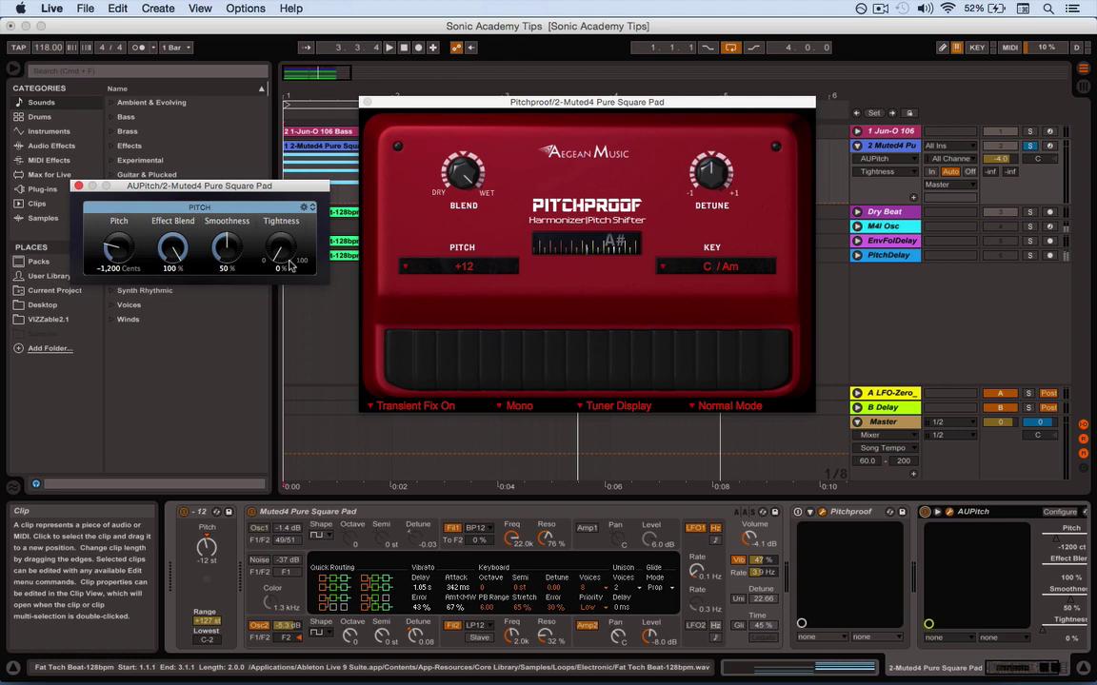
# - Listen to the pad chain playback and shift the Pitchproof window lower
pyautogui.click(799, 514)
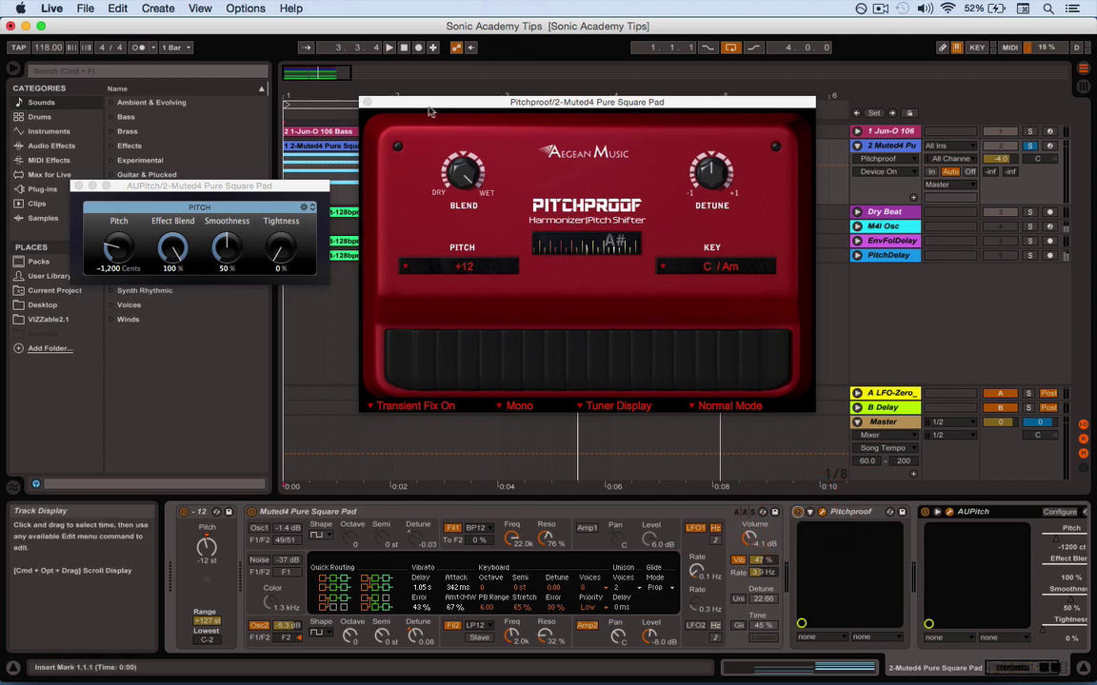
pyautogui.press('space')
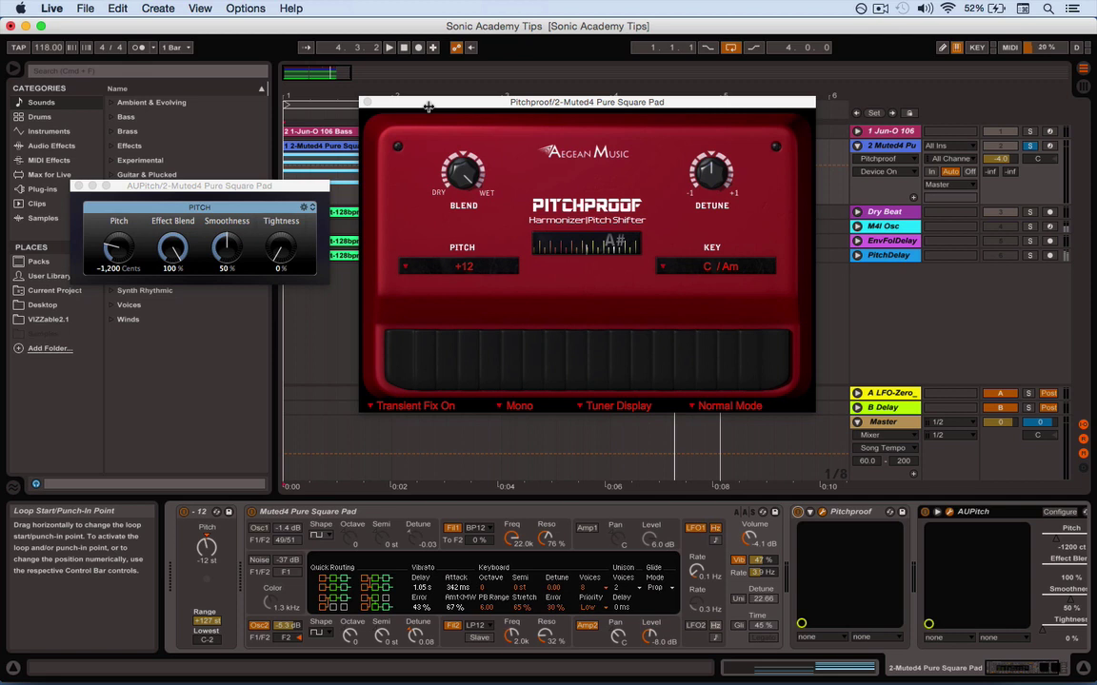
pyautogui.press('space')
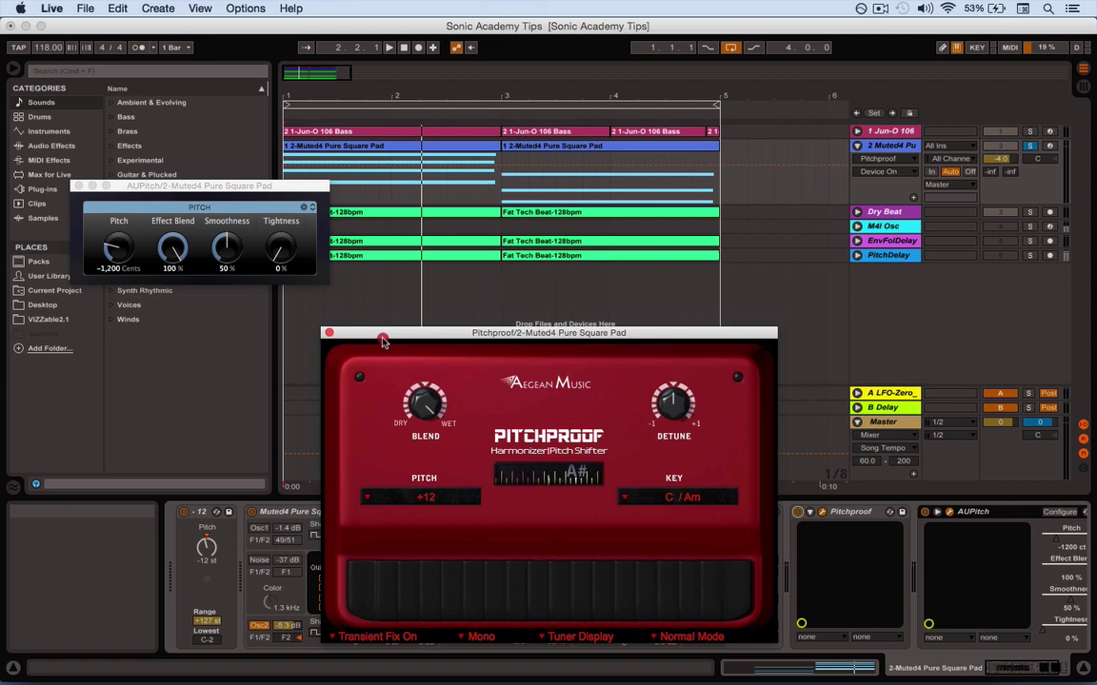
pyautogui.moveTo(381, 341); pyautogui.dragTo(371, 352)
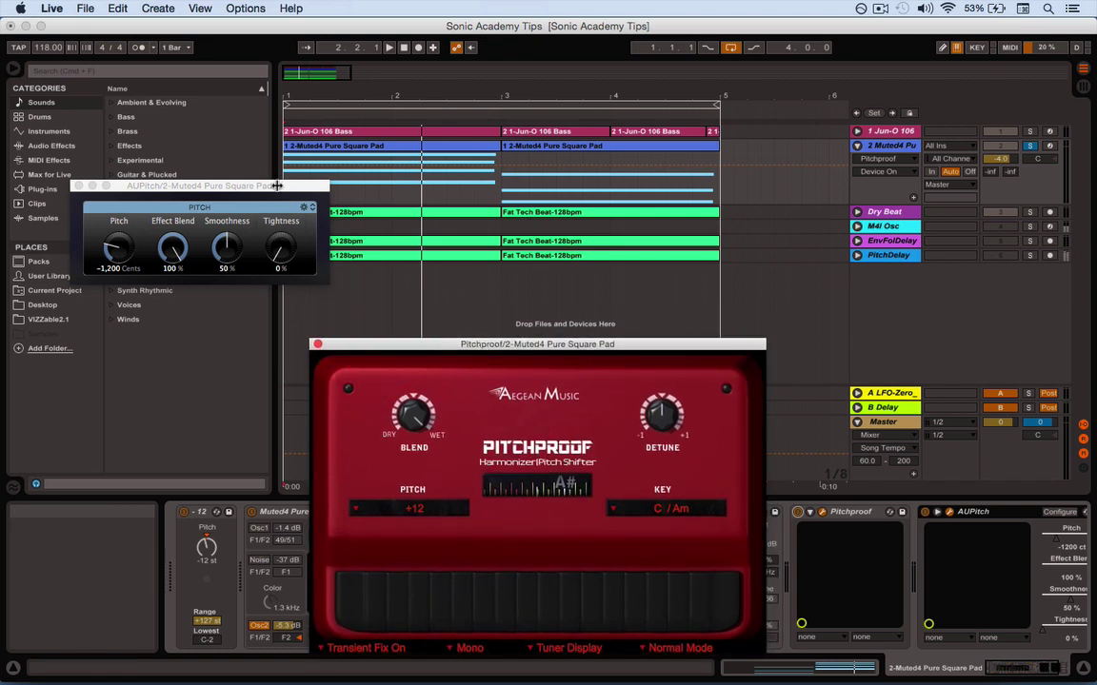
# - Move Pitchproof and AUPitch onto the Dry Beat track and close both plug-in windows
pyautogui.moveTo(276, 185); pyautogui.dragTo(486, 385)
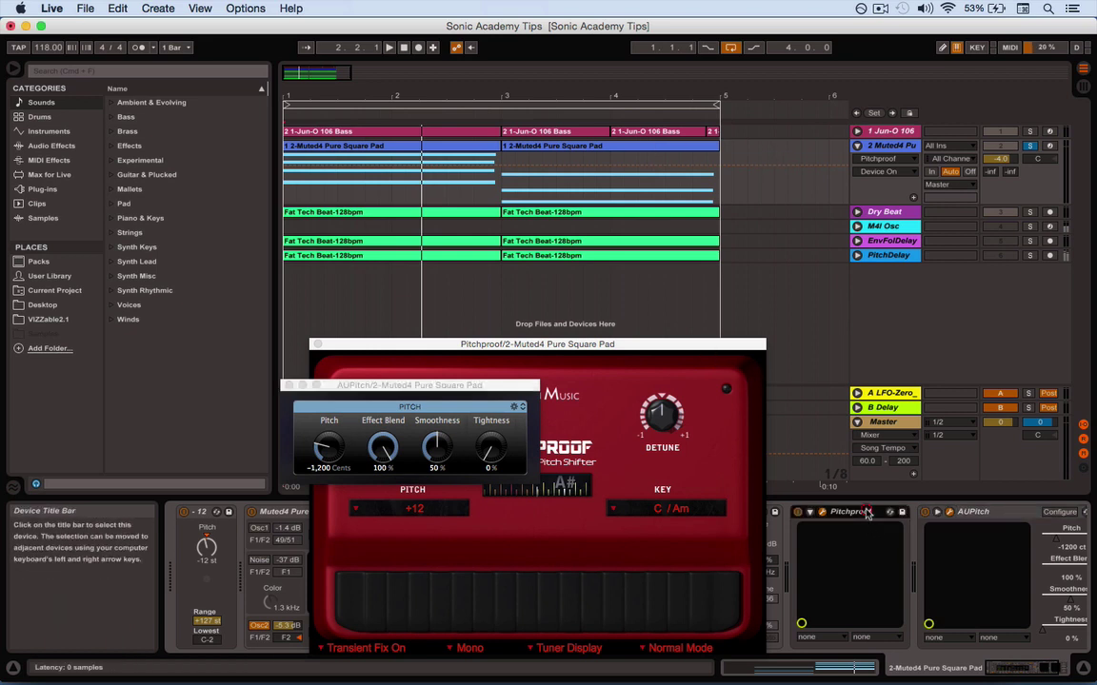
pyautogui.click(994, 516)
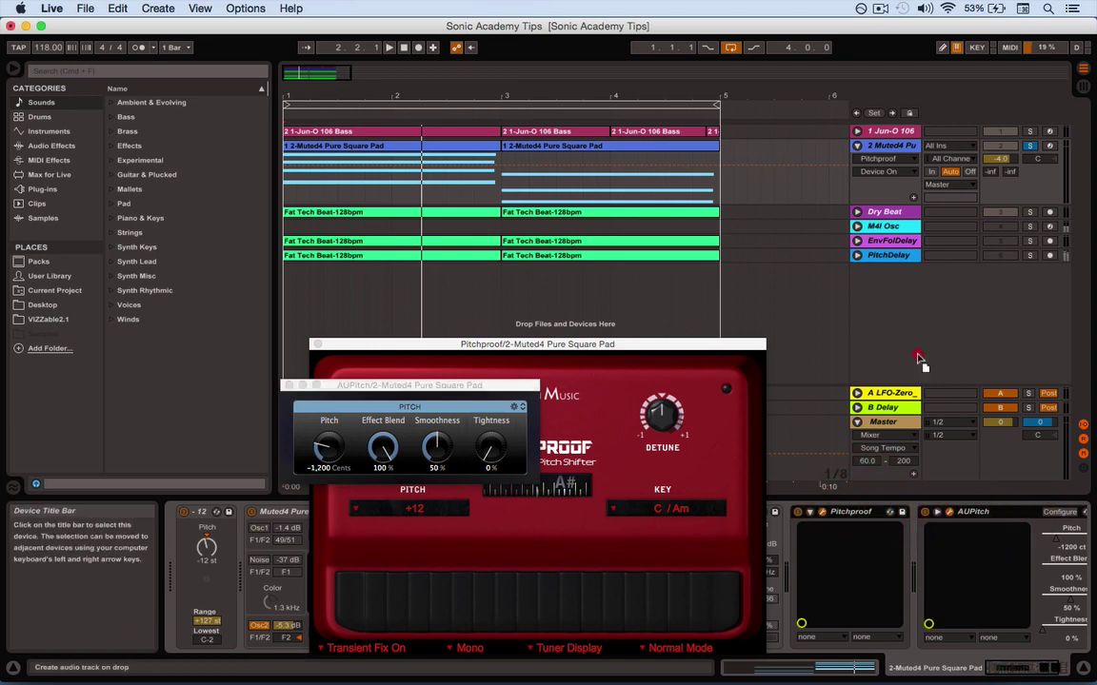
pyautogui.click(894, 212)
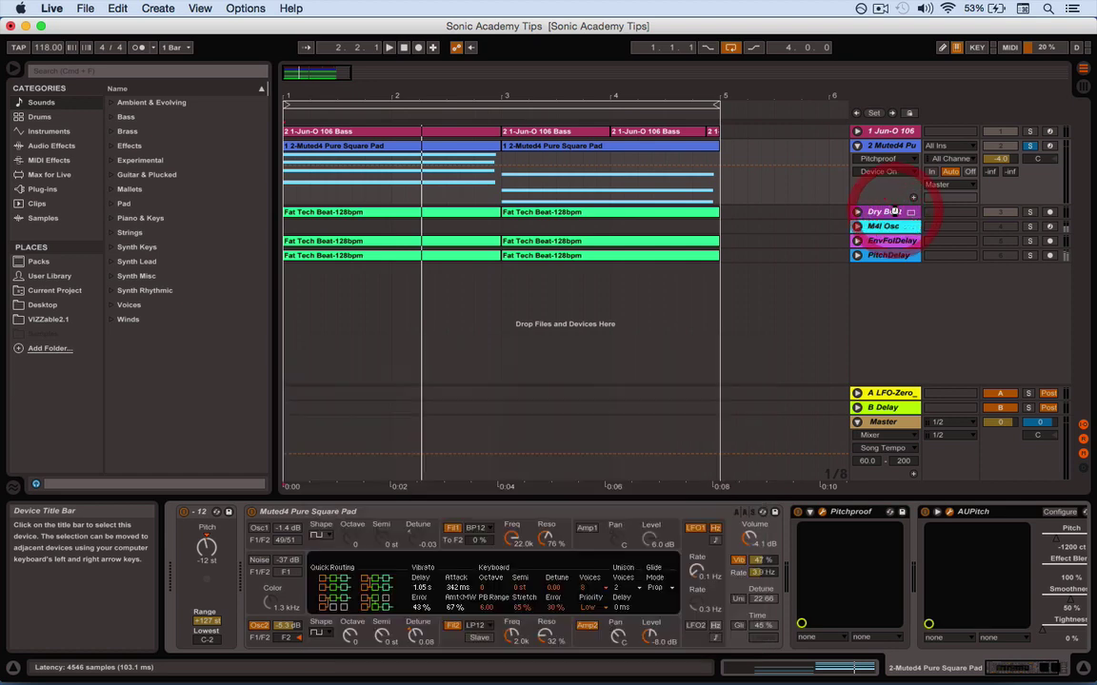
pyautogui.click(287, 385)
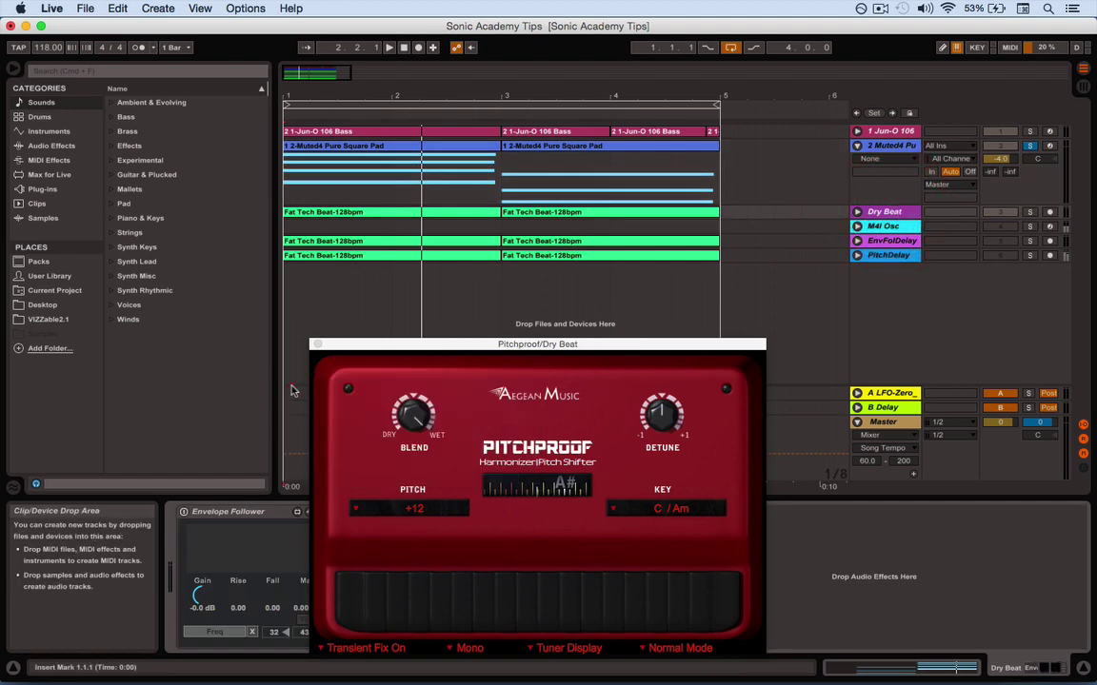
pyautogui.click(315, 347)
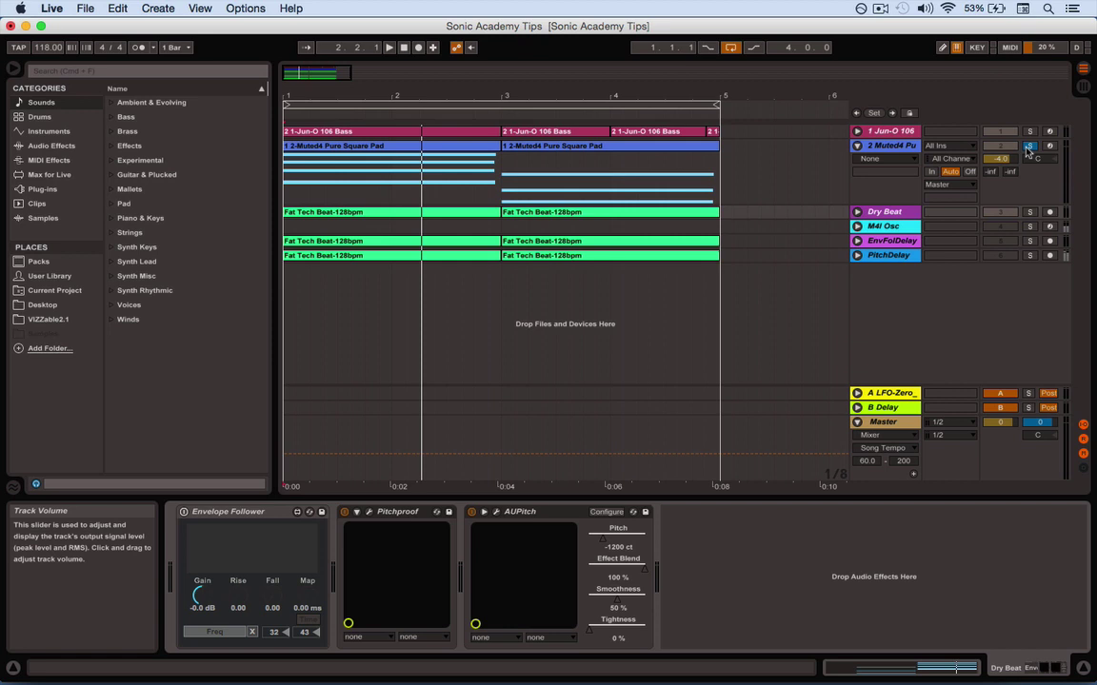
# - Solo Dry Beat instead of the pad and A/B both pitch effects during playback
pyautogui.click(1030, 144)
pyautogui.click(1029, 212)
pyautogui.press('space')
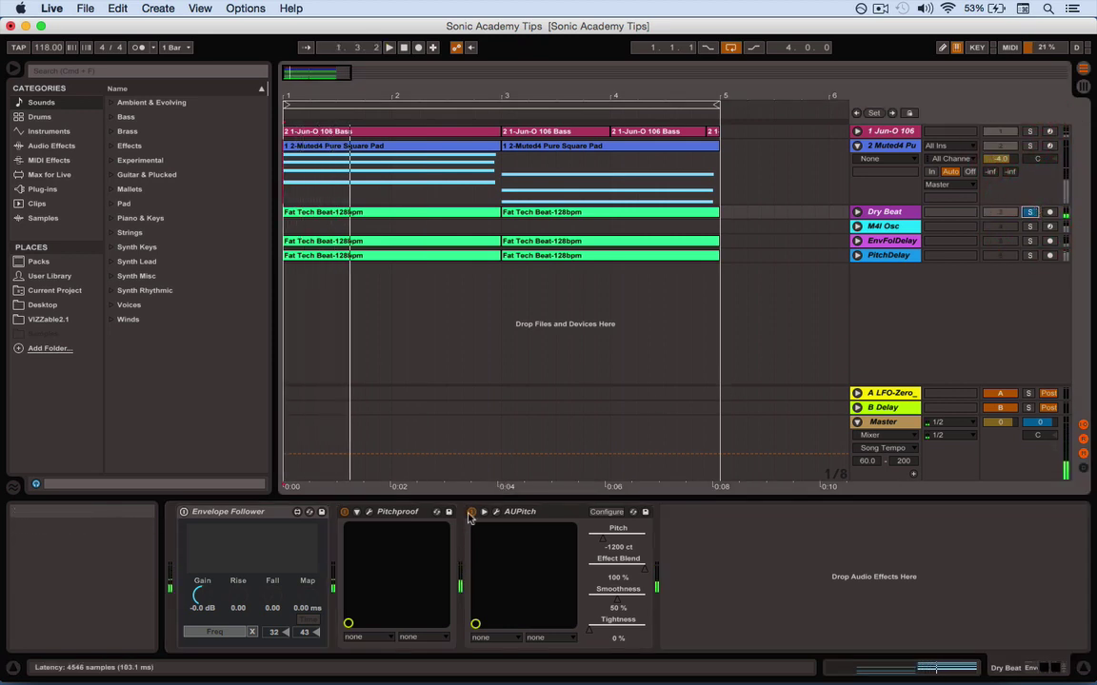
pyautogui.click(471, 512)
pyautogui.click(344, 513)
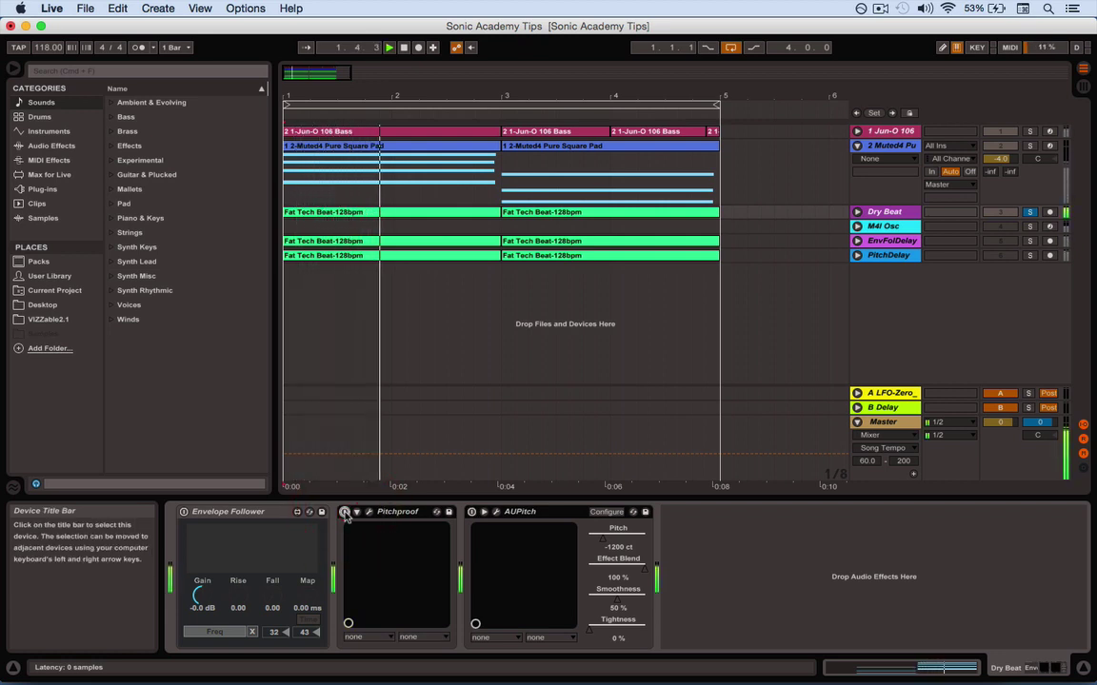
pyautogui.click(345, 512)
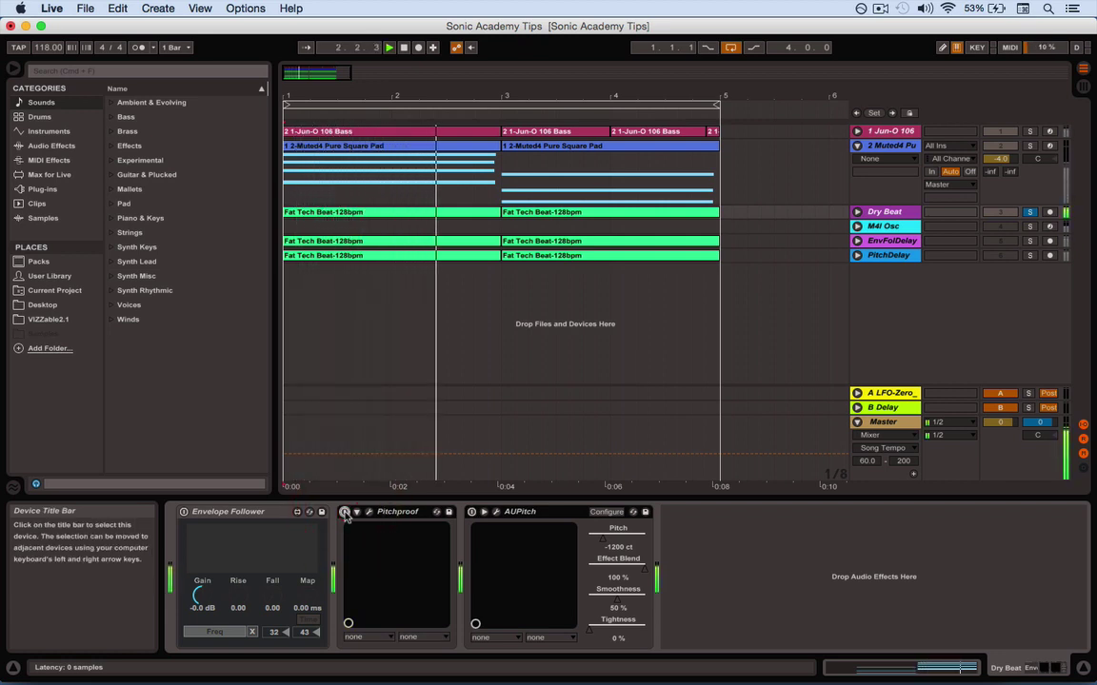
pyautogui.click(472, 512)
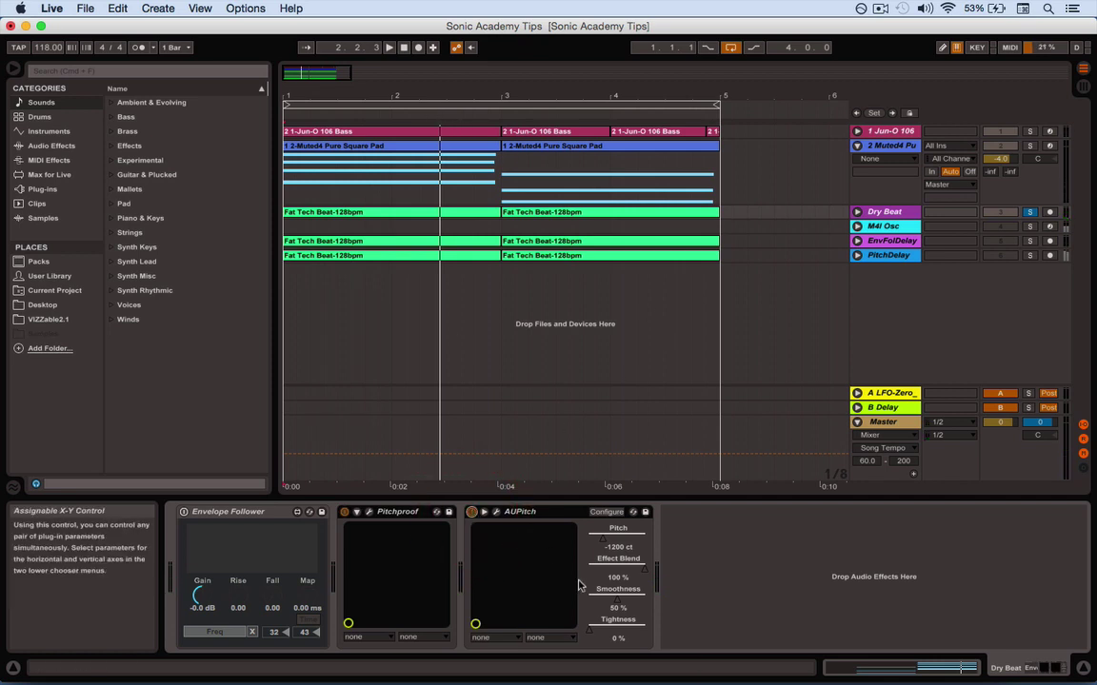
pyautogui.click(496, 512)
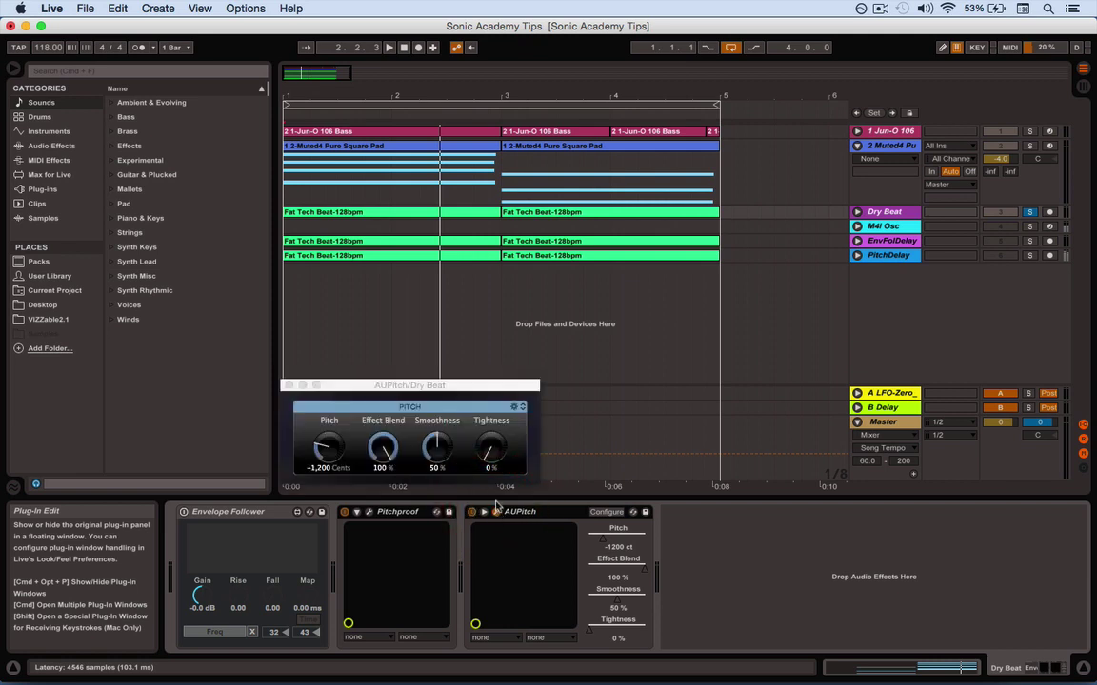
pyautogui.press('space')
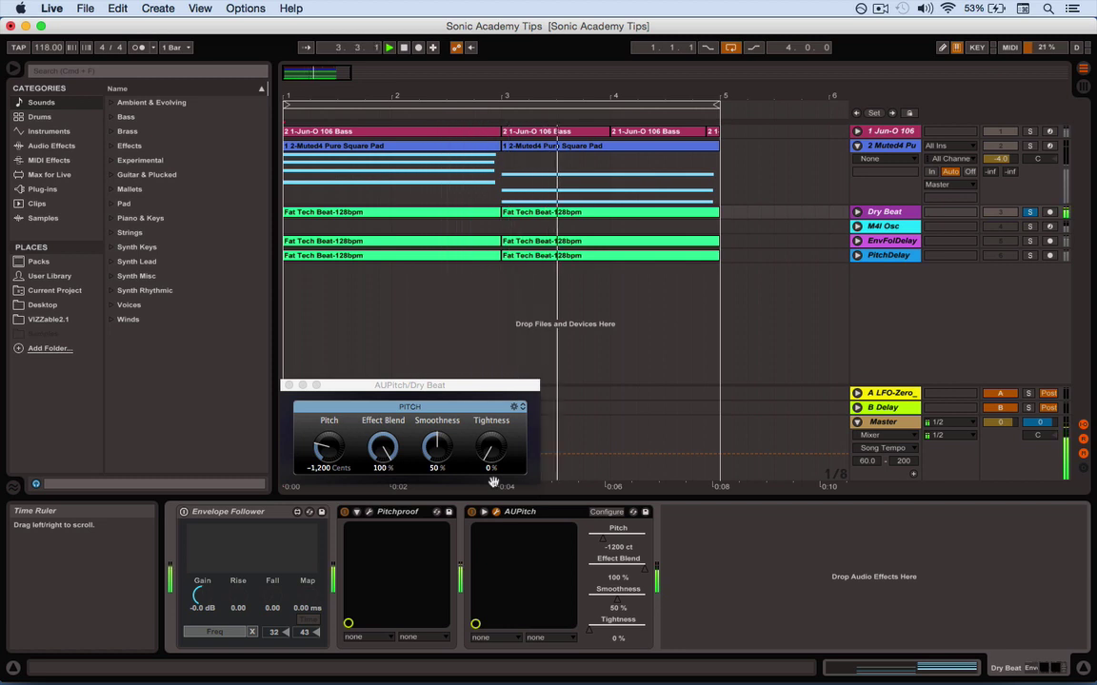
pyautogui.click(491, 447)
pyautogui.moveTo(491, 447)
pyautogui.mouseDown()
pyautogui.moveTo(491, 400)
pyautogui.moveTo(493, 458)
pyautogui.mouseUp()
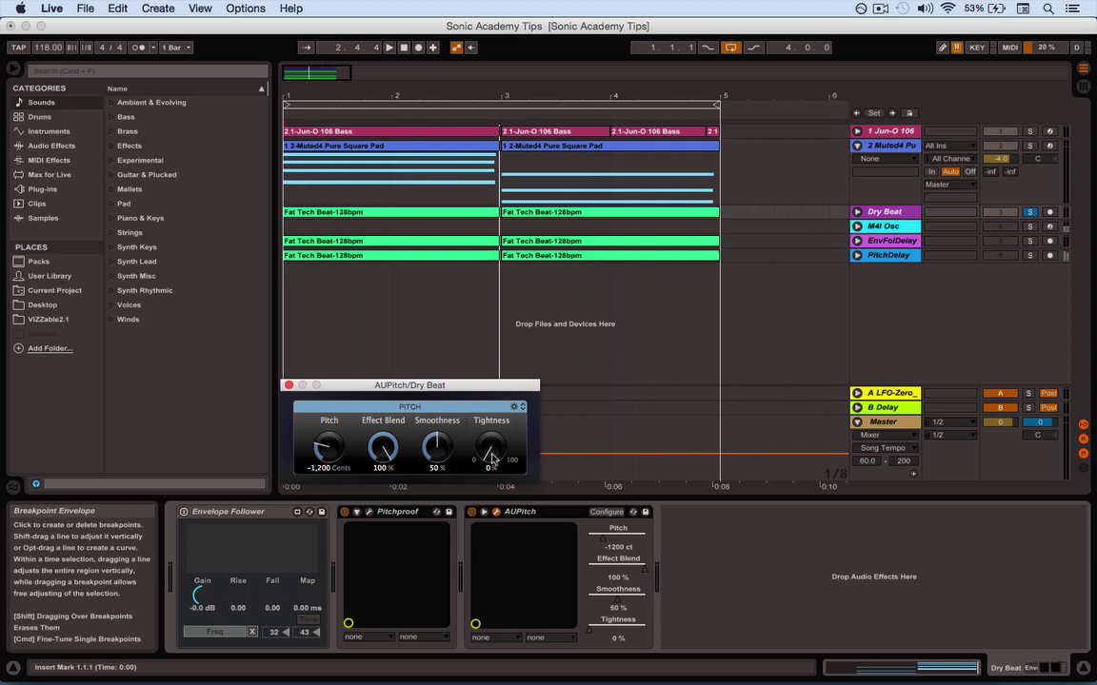
pyautogui.press('space')
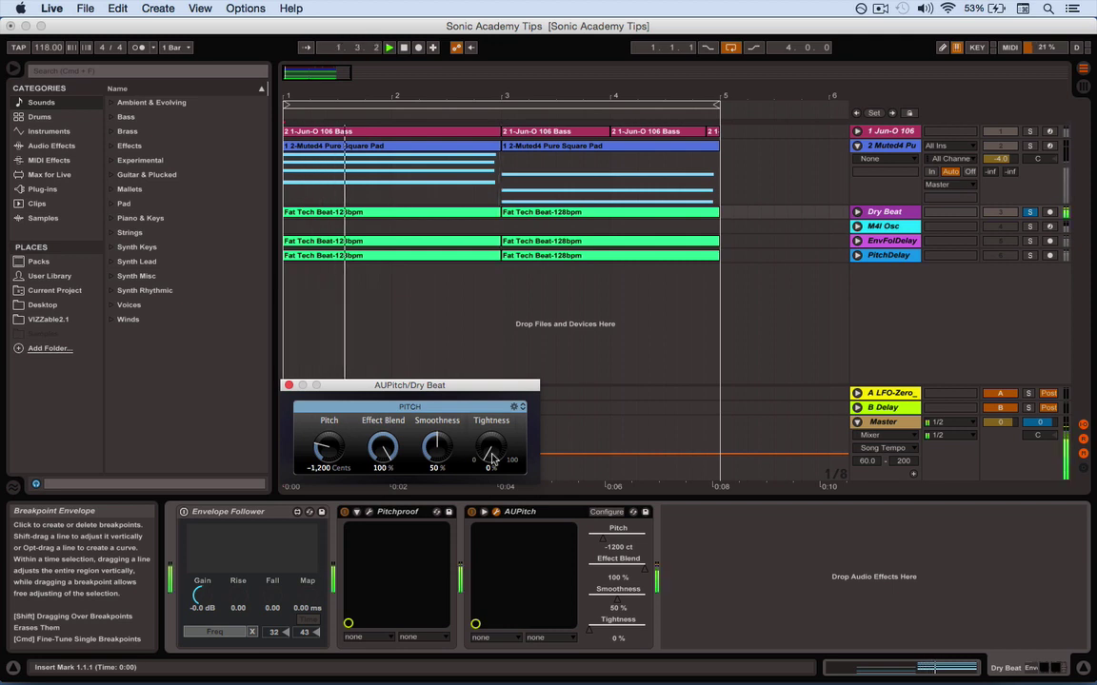
# - Set AUPitch to about 33 cents, Smoothness 0% and Tightness 100% while the beat plays
pyautogui.click(604, 542)
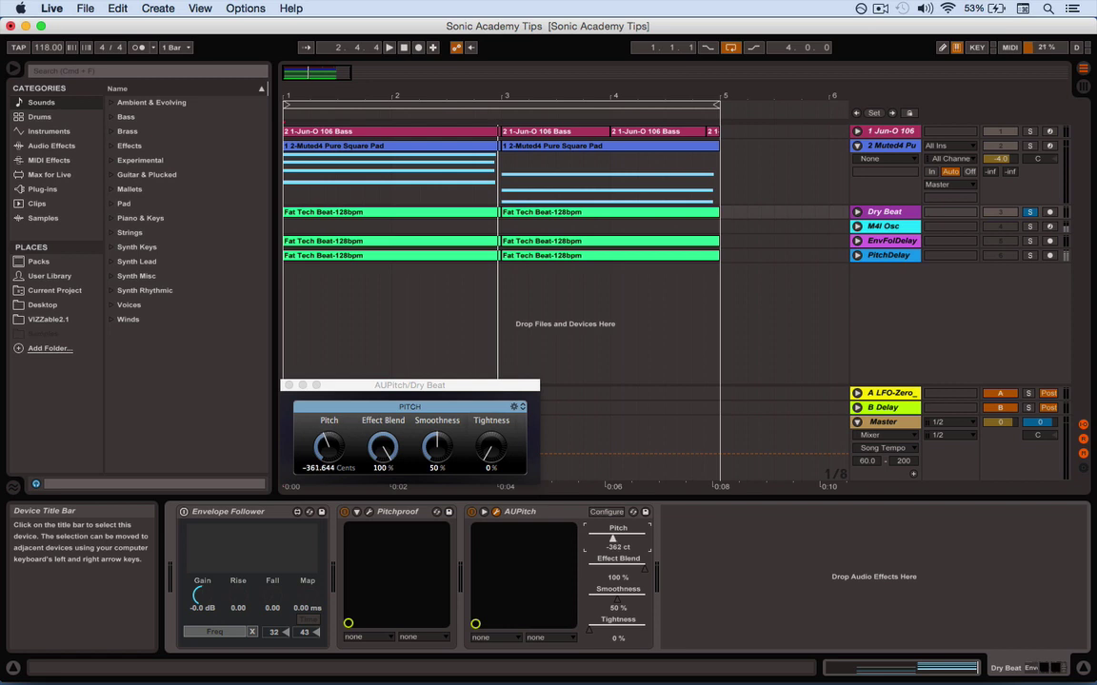
pyautogui.press('space')
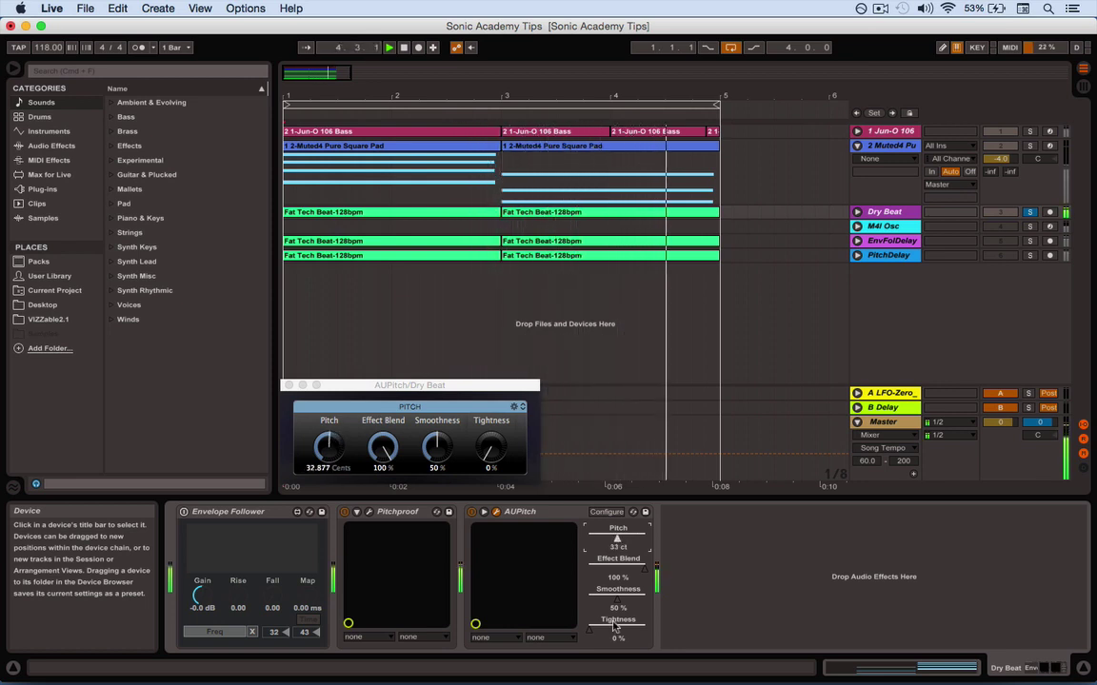
pyautogui.moveTo(615, 600); pyautogui.dragTo(615, 657)
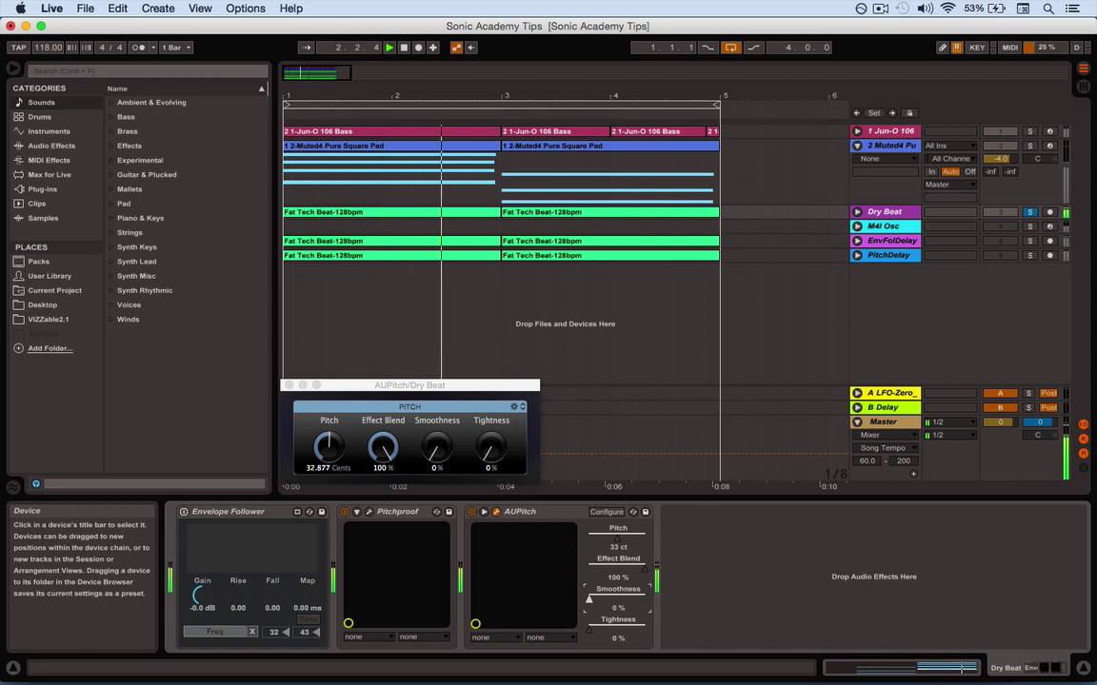
pyautogui.moveTo(615, 600); pyautogui.dragTo(615, 543)
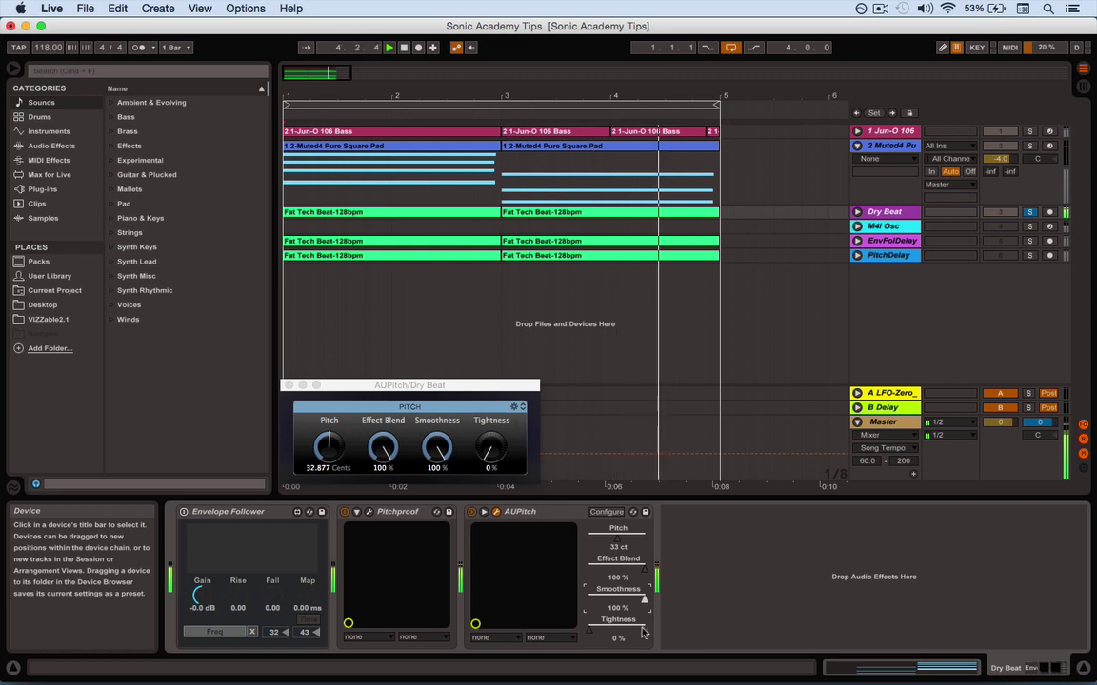
pyautogui.moveTo(642, 632); pyautogui.dragTo(630, 657)
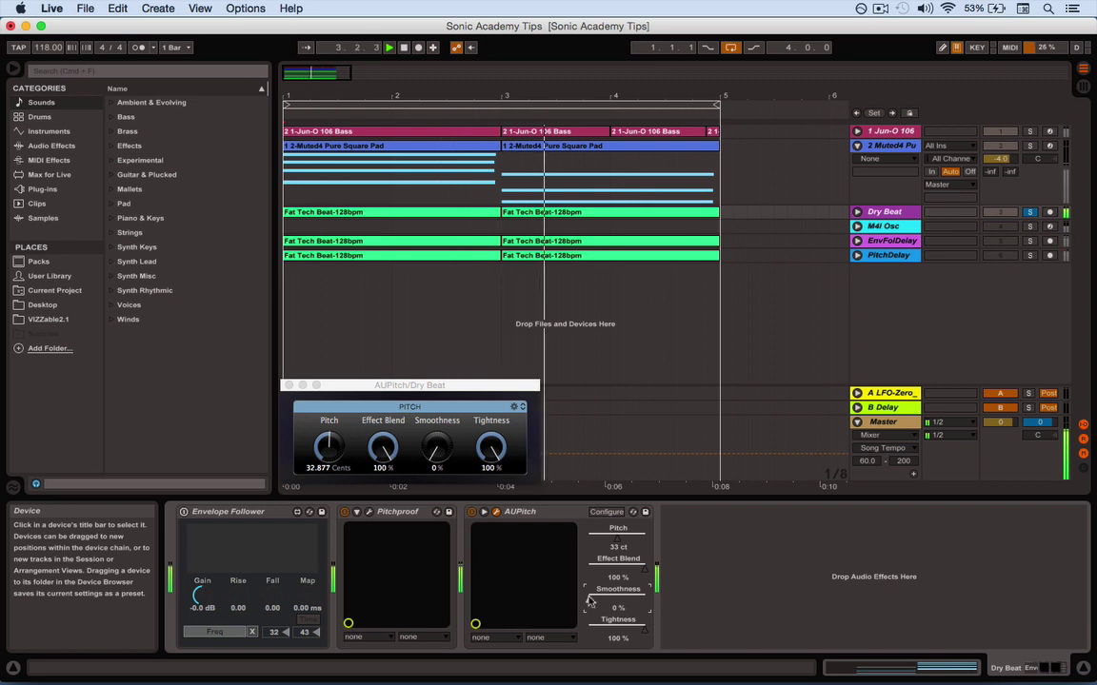
# - In Pitchproof, set pitch to +7, turn Transient Fix off, then pick a higher pitch interval
pyautogui.click(368, 511)
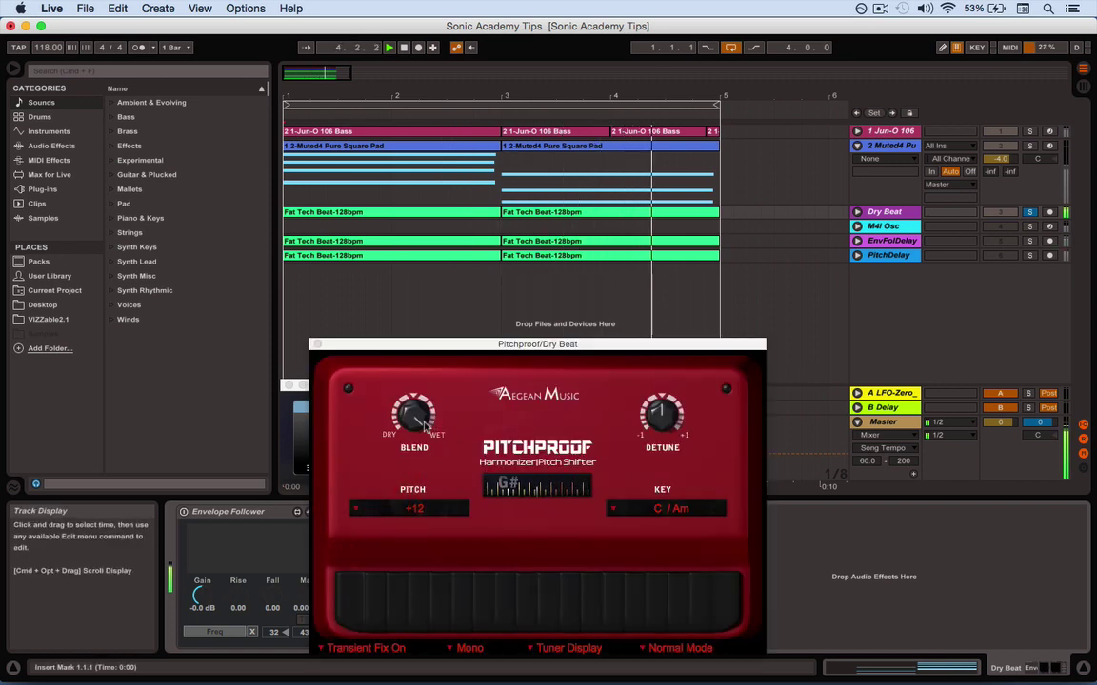
pyautogui.click(448, 508)
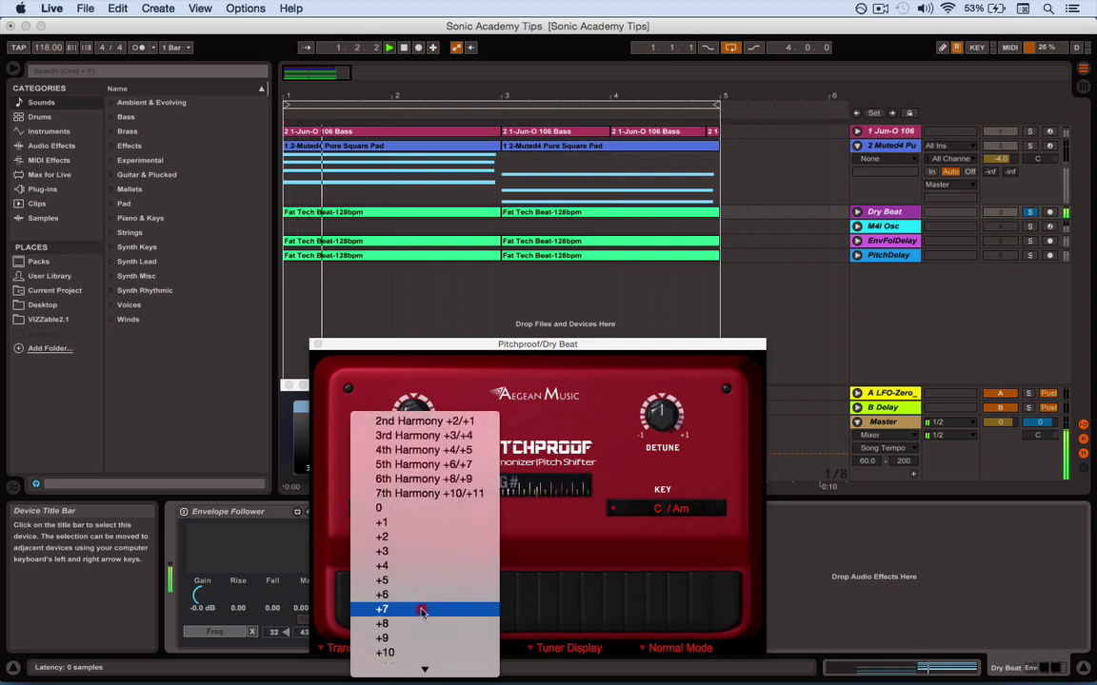
pyautogui.click(422, 610)
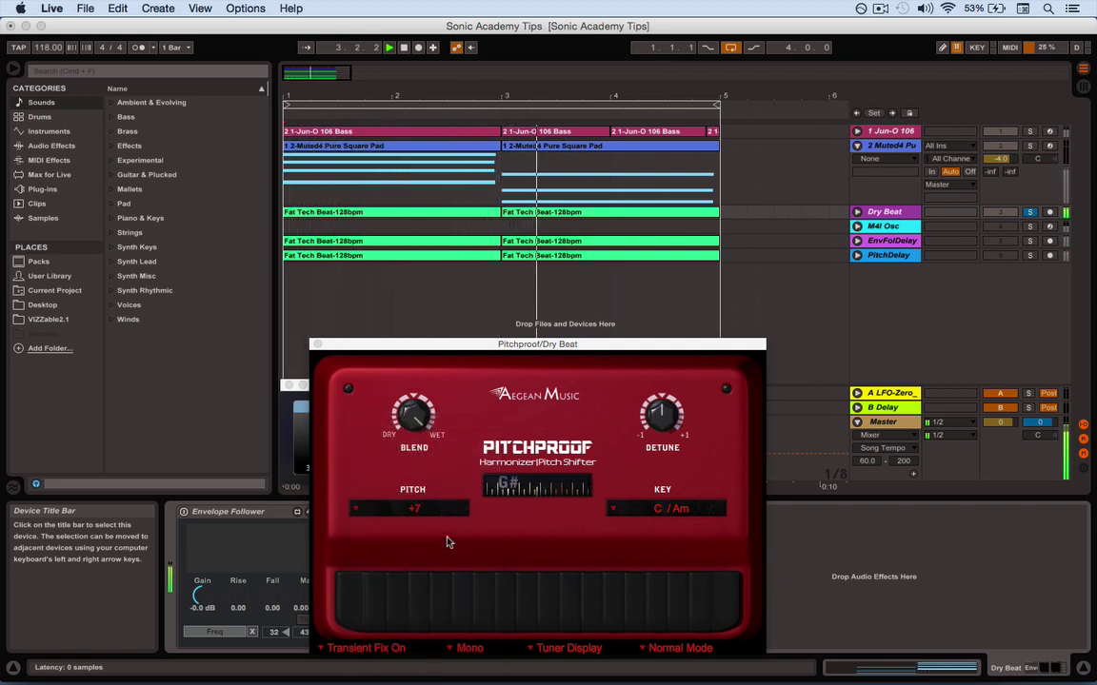
pyautogui.click(379, 646)
pyautogui.click(369, 632)
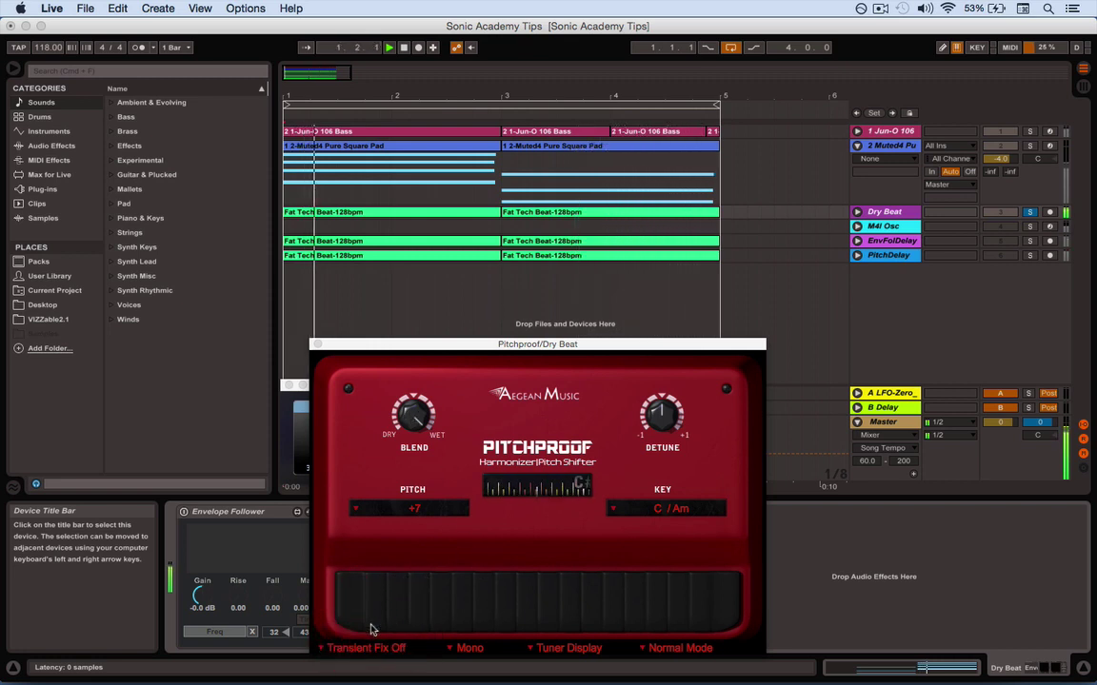
pyautogui.click(412, 509)
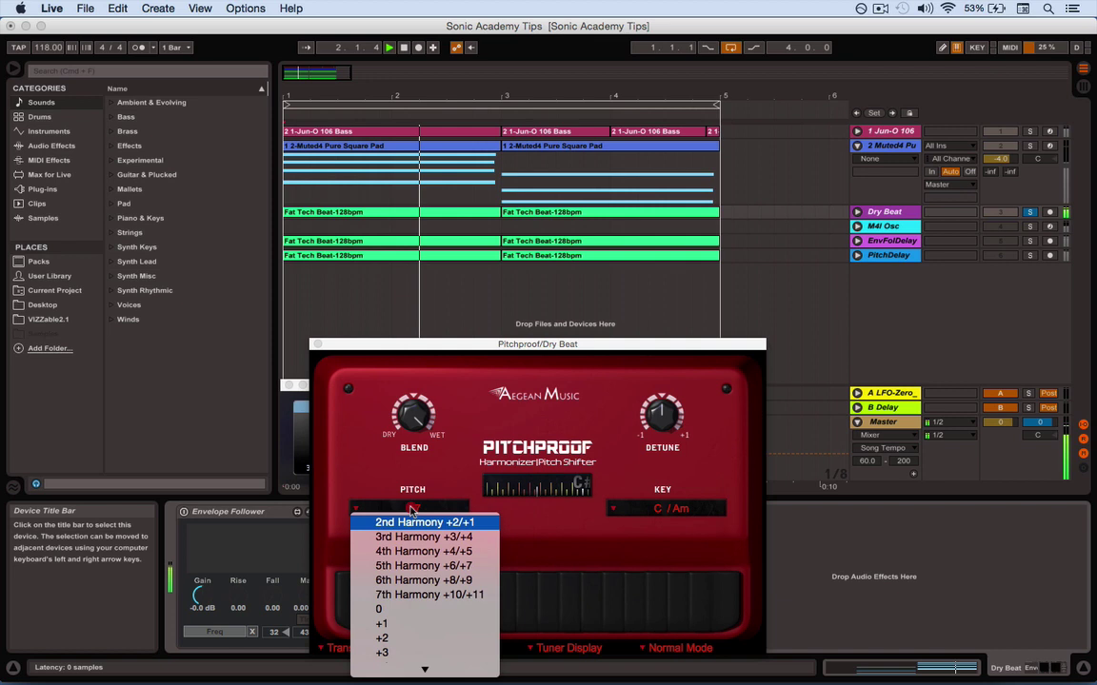
pyautogui.moveTo(419, 670)
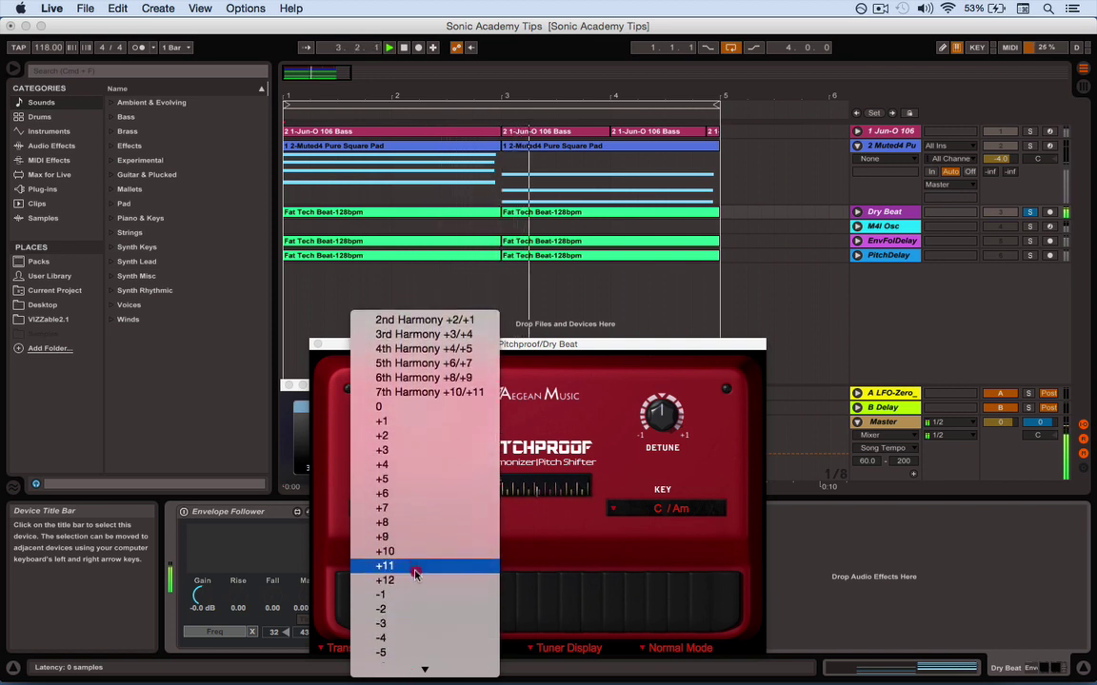
pyautogui.click(416, 579)
# - Close the Pitchproof window, then set AUPitch's pitch to -2400 cents and Tightness to 0%
pyautogui.click(319, 345)
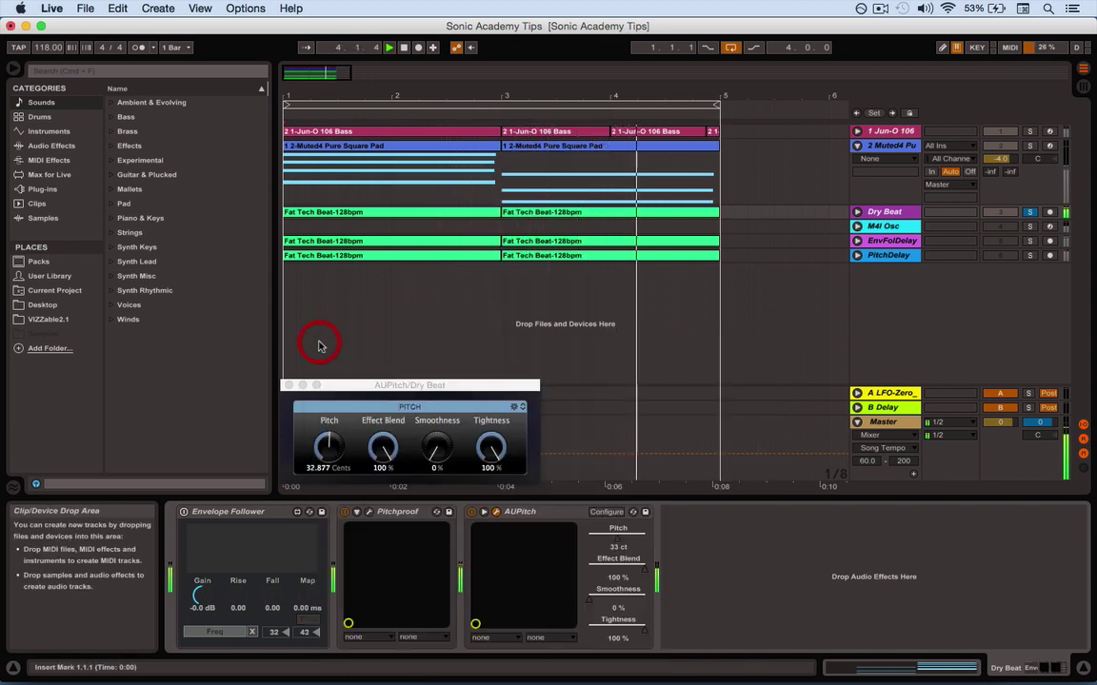
pyautogui.moveTo(328, 445); pyautogui.dragTo(328, 505)
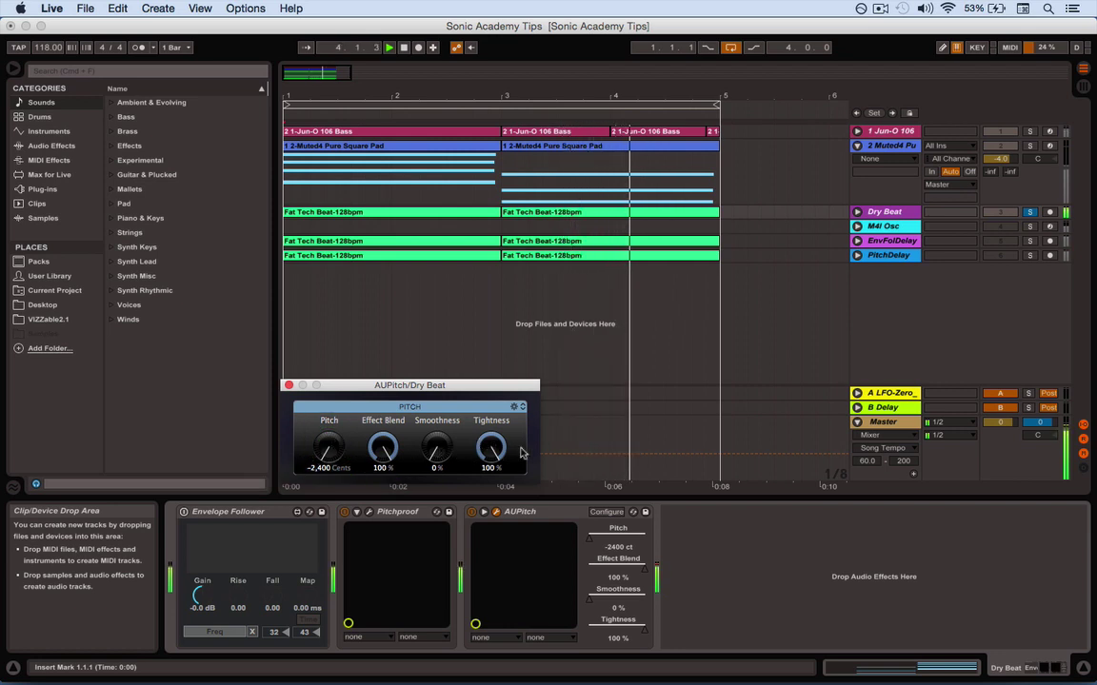
pyautogui.moveTo(491, 447); pyautogui.dragTo(492, 481)
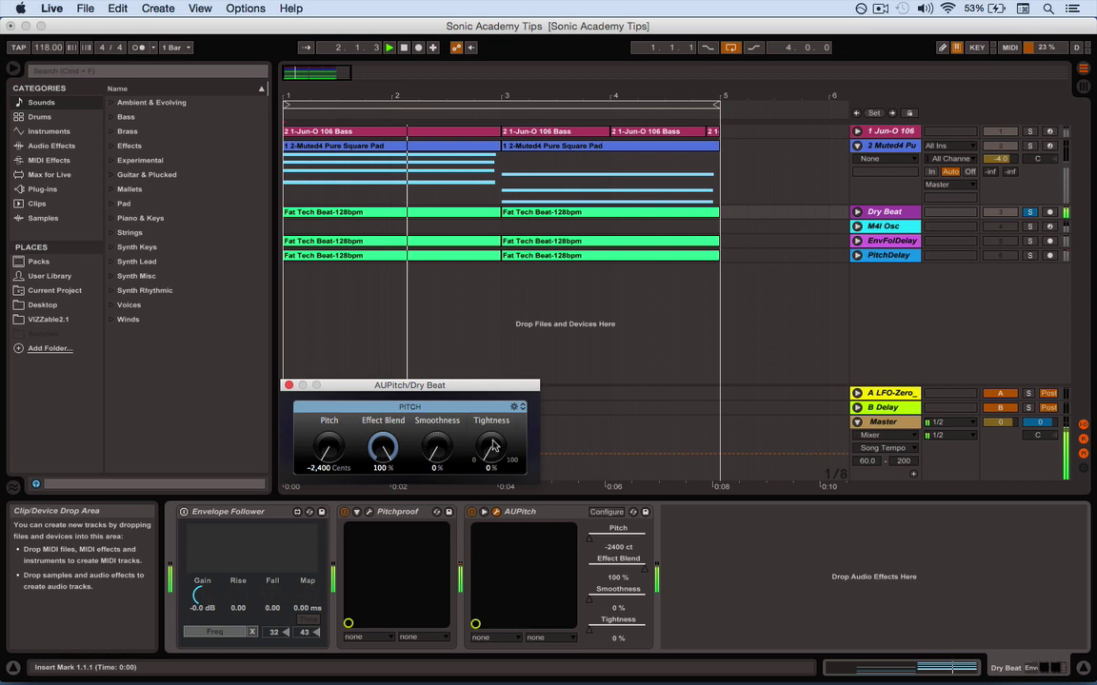